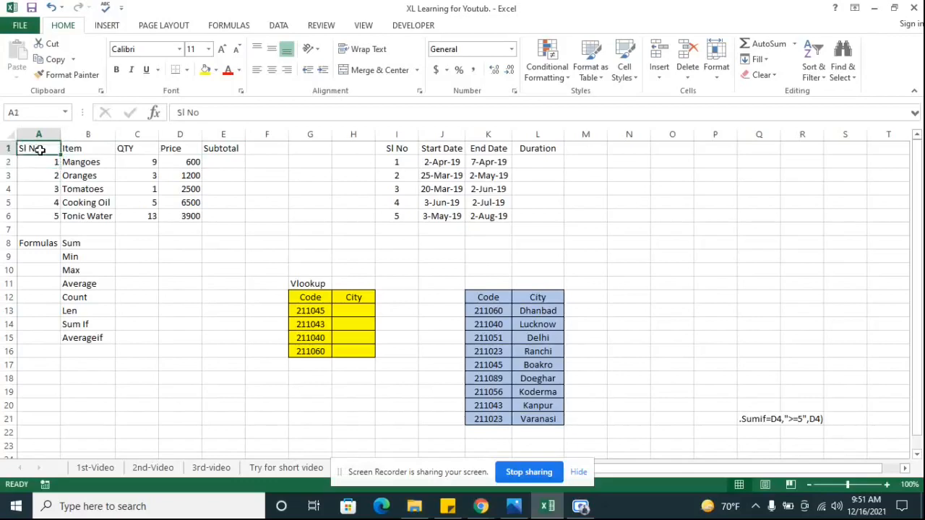
Step: Review the item table's column headings and the Price values from Mangoes down to Tonic Water
key("Right")
key("Right")
key("Right")
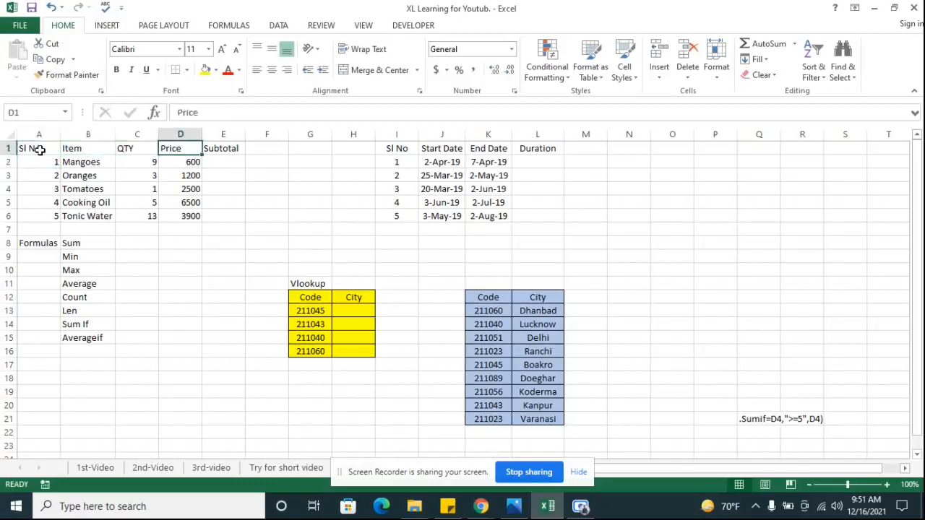
key("Down")
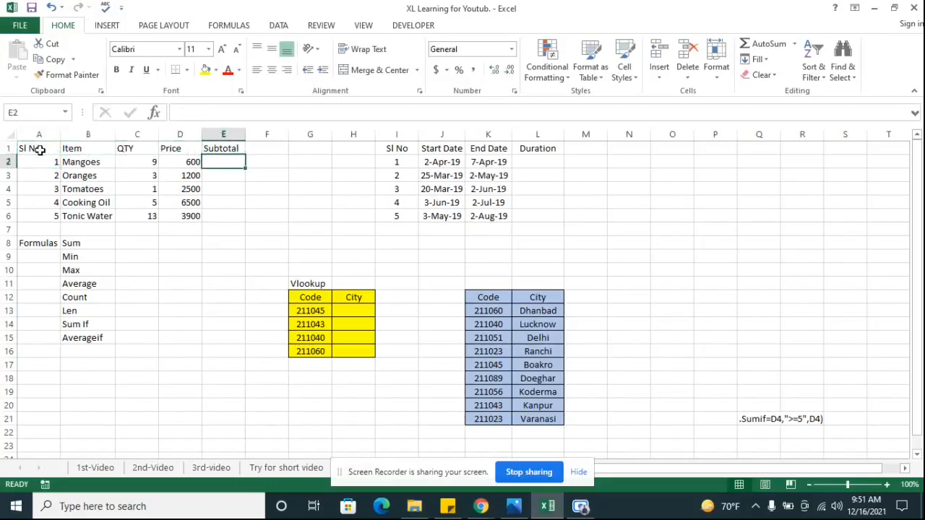
key("Left")
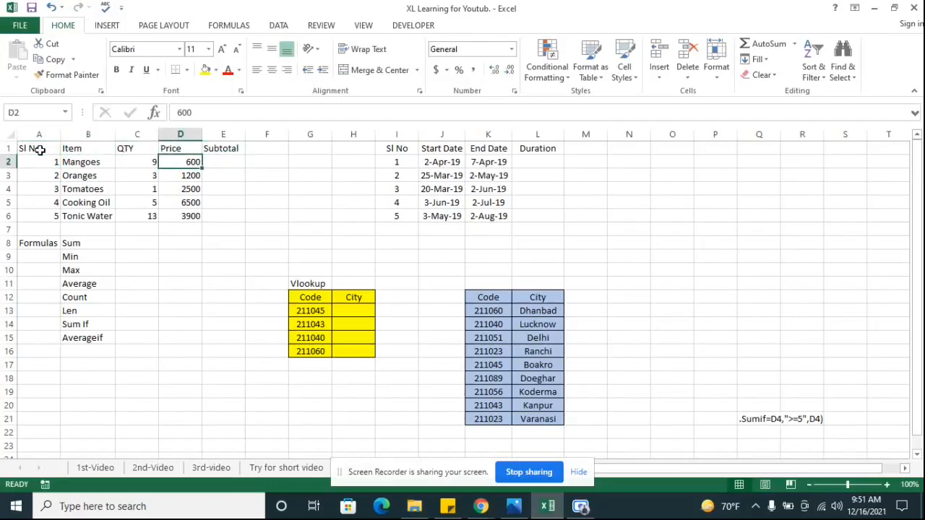
key("Down")
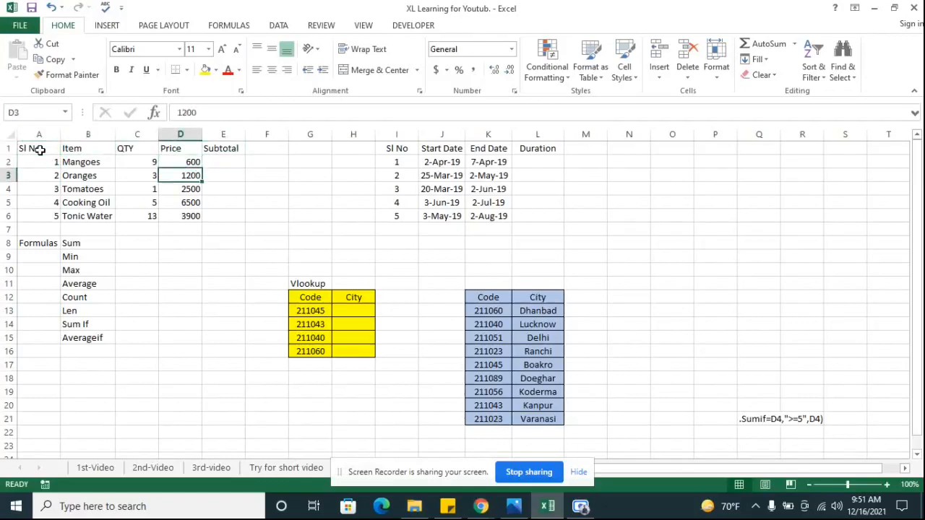
key("Down")
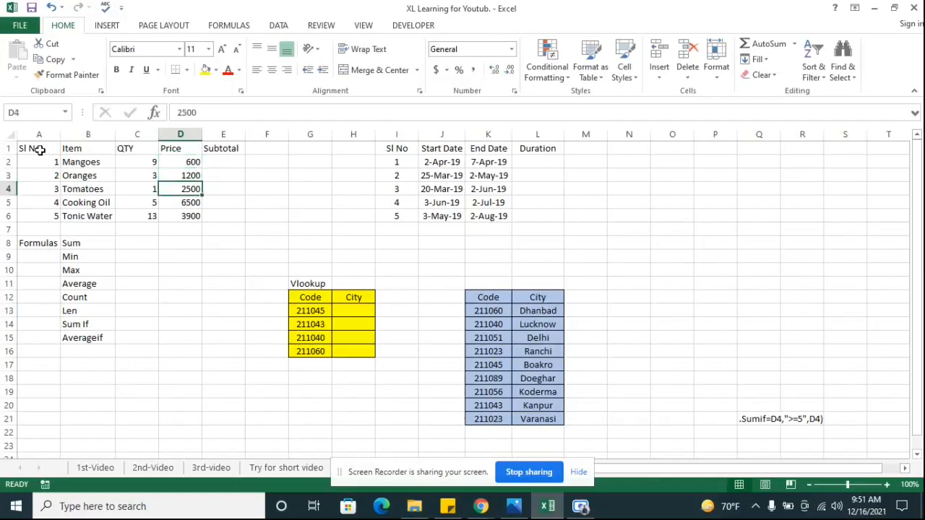
key("Down")
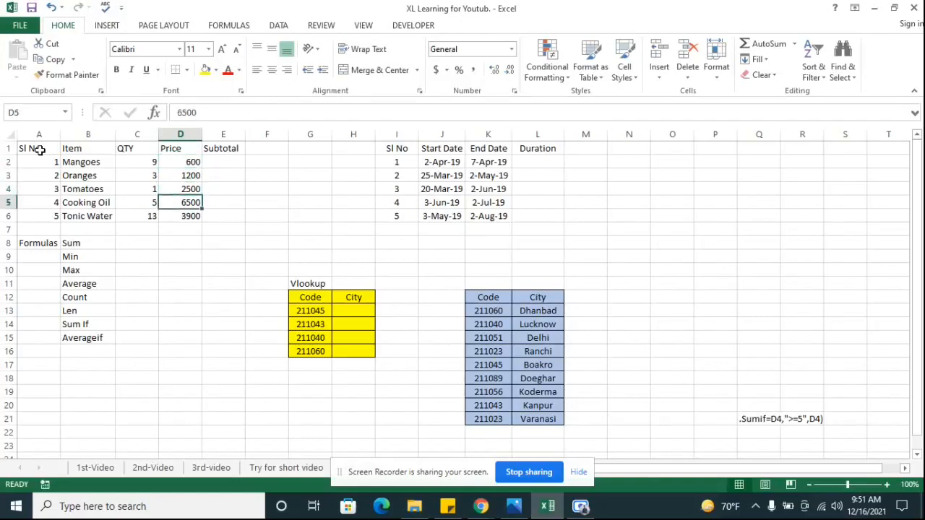
key("Down")
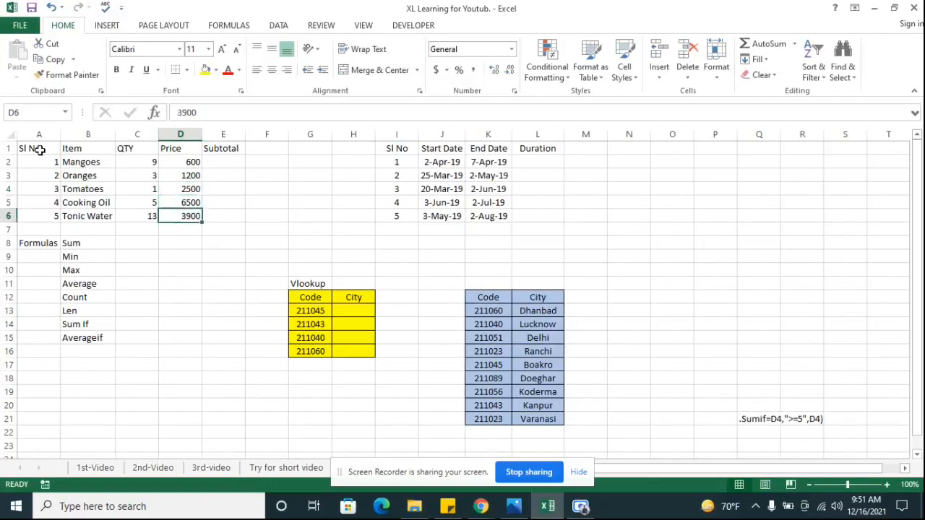
Step: Calculate the Mangoes subtotal in E2 by multiplying price by quantity with =D2*C2
key("Up")
key("Up")
key("Up")
key("Up")
key("Right")
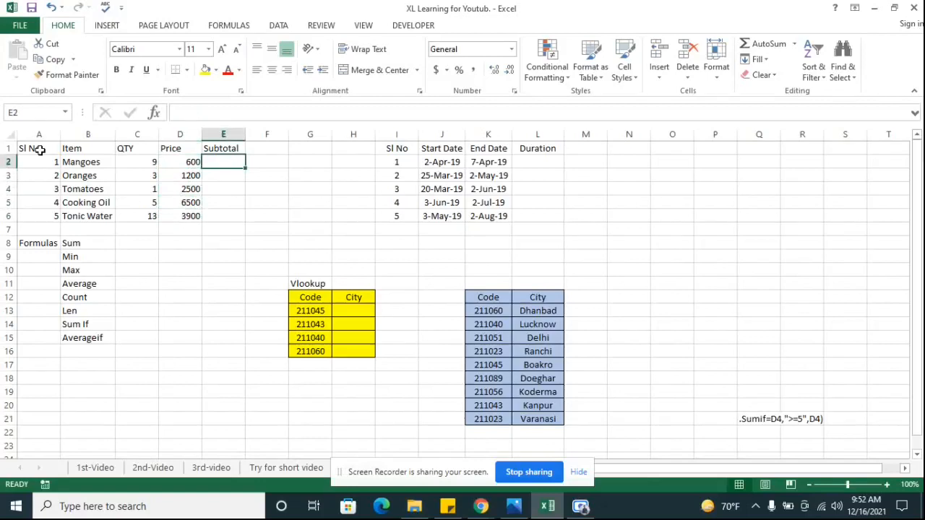
type("=")
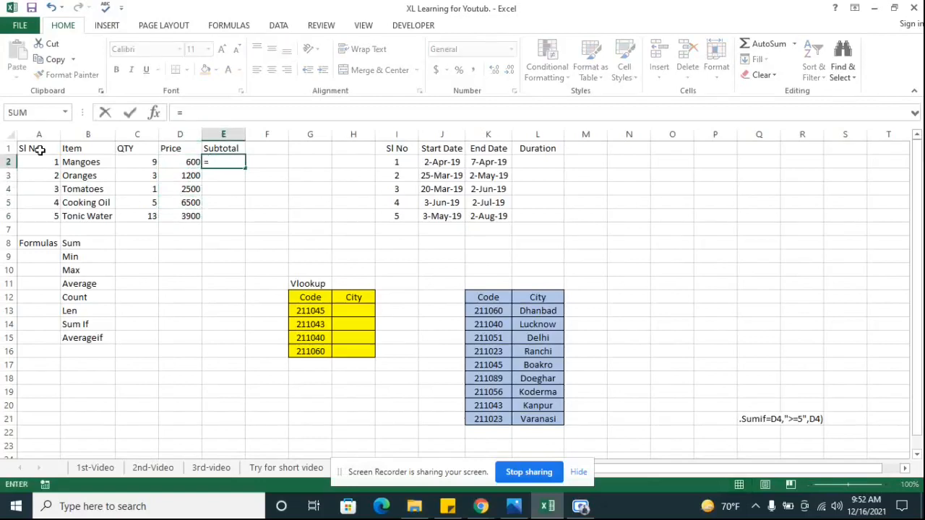
key("Left")
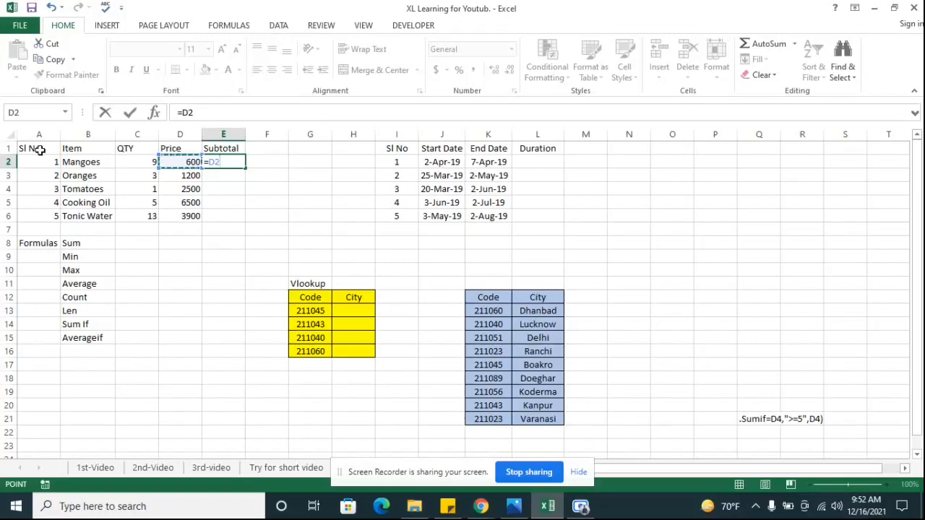
type("*")
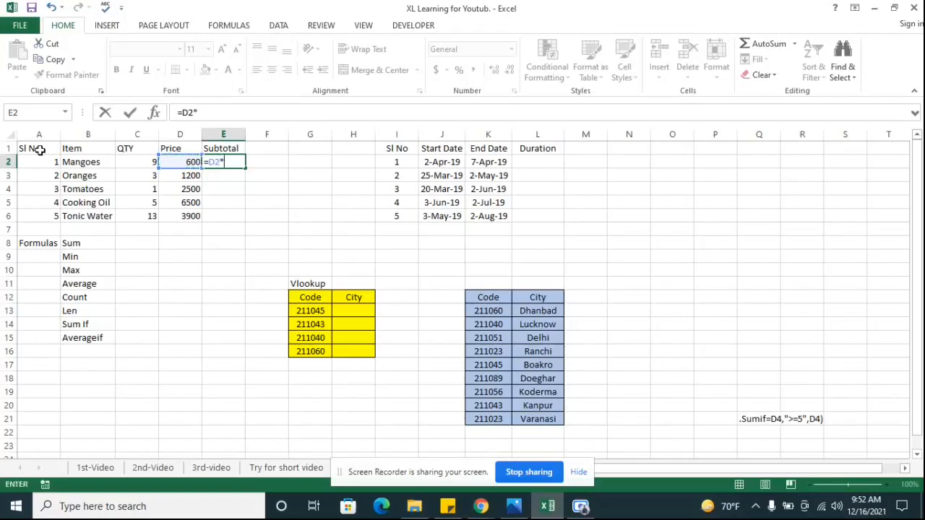
left_click(131, 162)
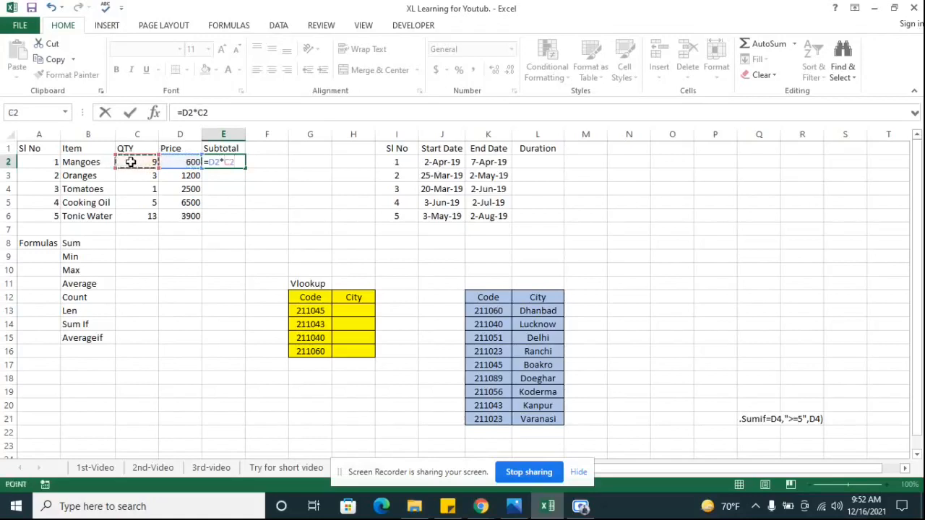
key("Return")
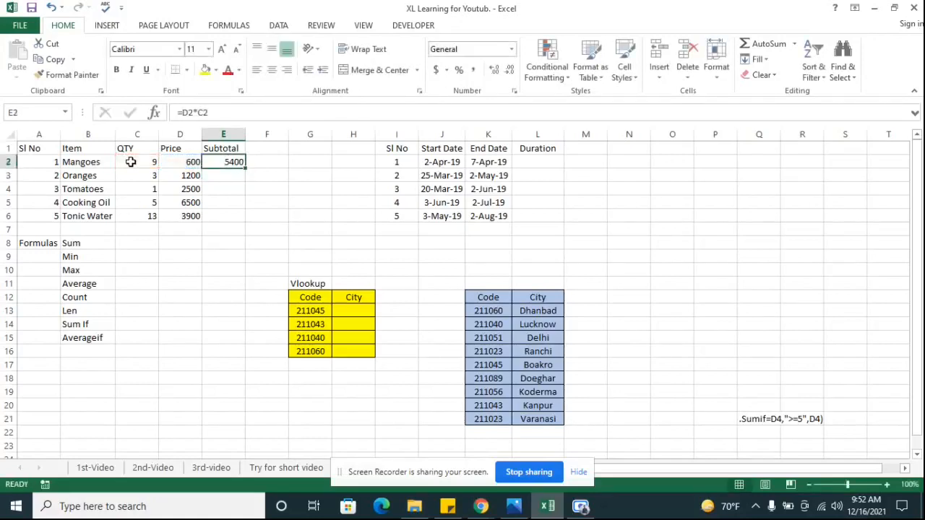
Step: Copy the Mangoes subtotal formula from E2 into E3:E6 for the remaining items
key("Left")
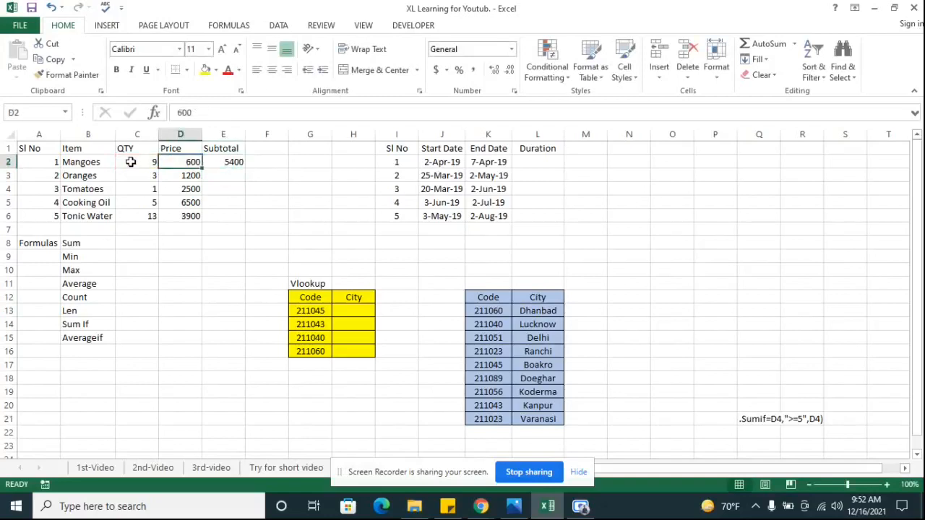
key("Left")
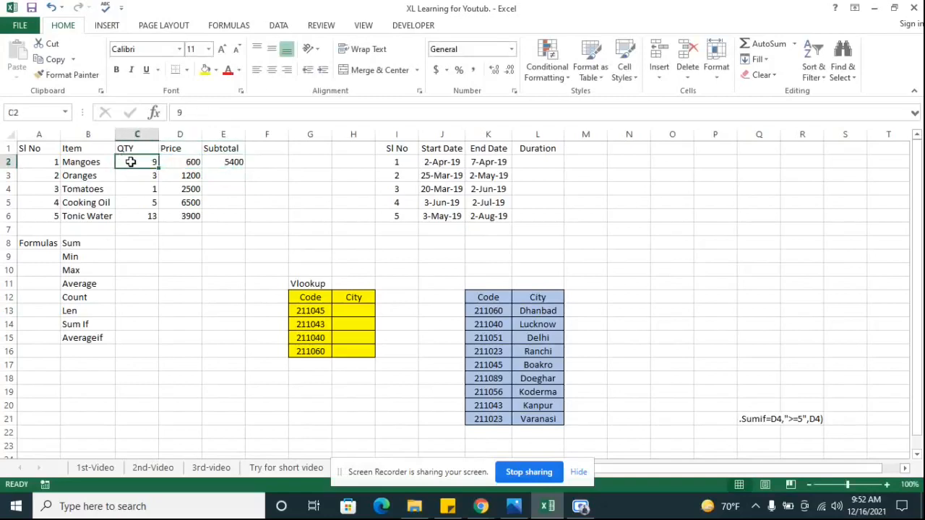
key("Right")
key("Right")
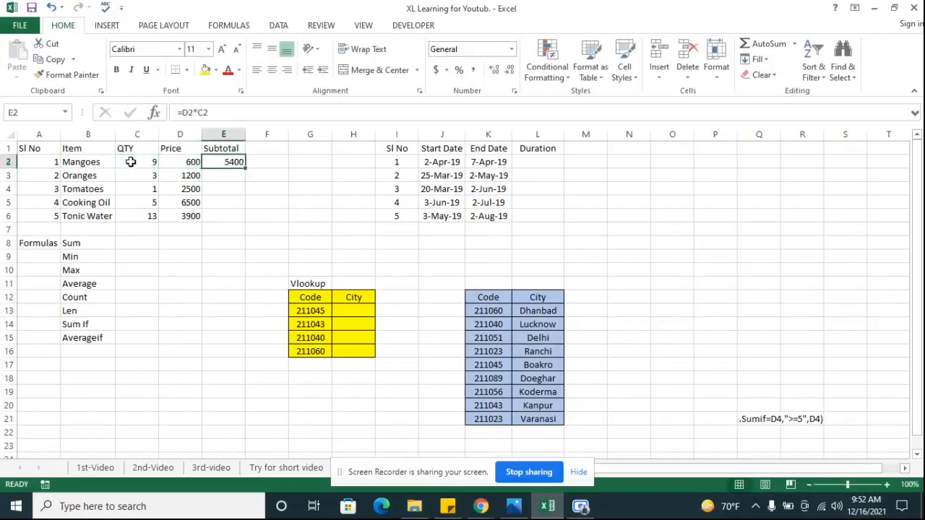
key("shift+Down")
key("shift+Down")
key("shift+Down")
key("shift+Down")
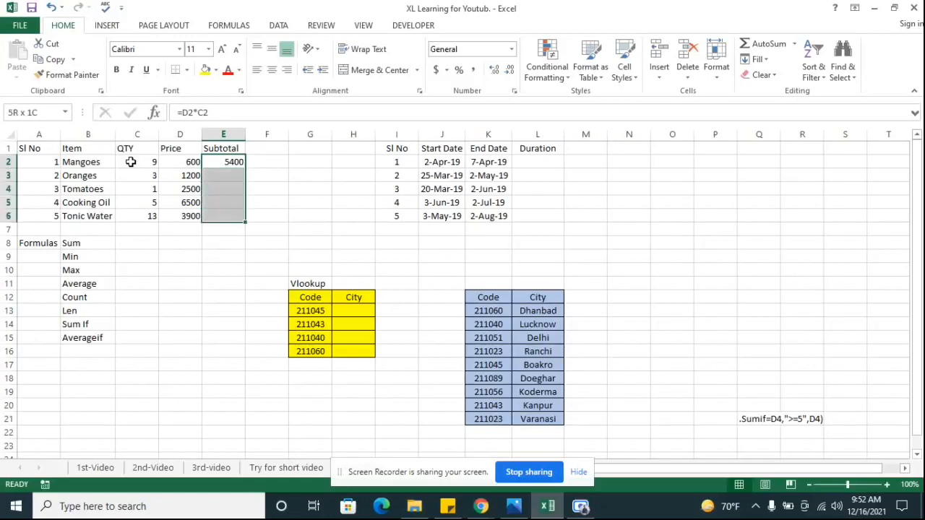
key("ctrl+d")
key("Up")
key("Down")
key("ctrl+c")
key("Down")
key("shift+Down")
key("shift+Down")
key("shift+Down")
key("ctrl+v")
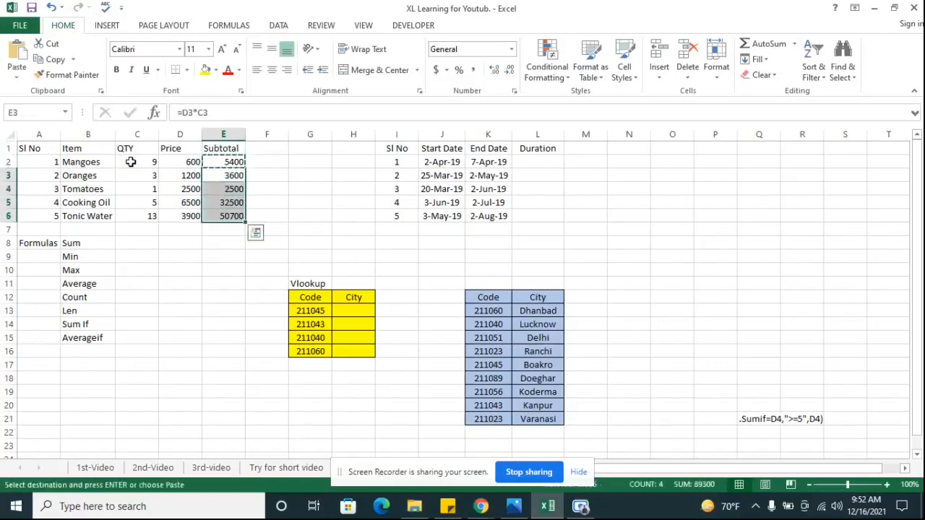
Step: Check the copied subtotal formulas in column E against each item's price and quantity
key("Right")
key("Left")
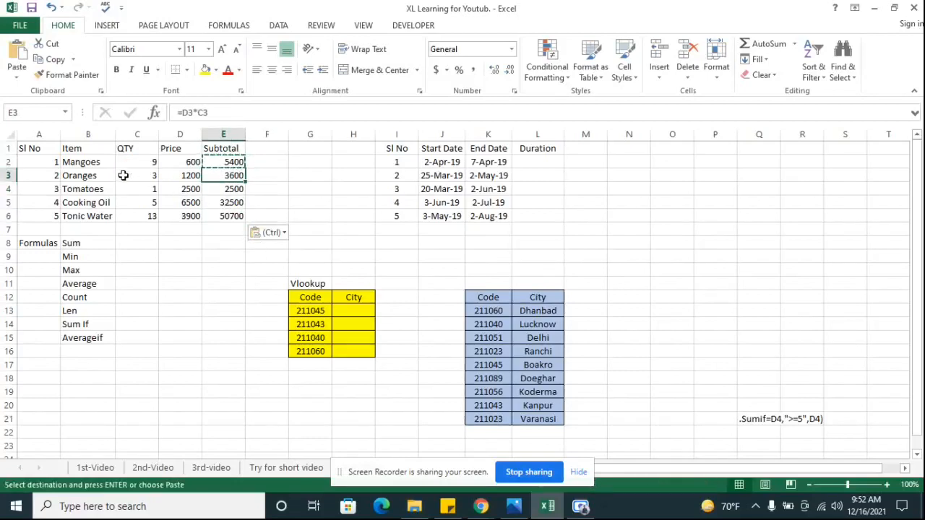
left_click(187, 176)
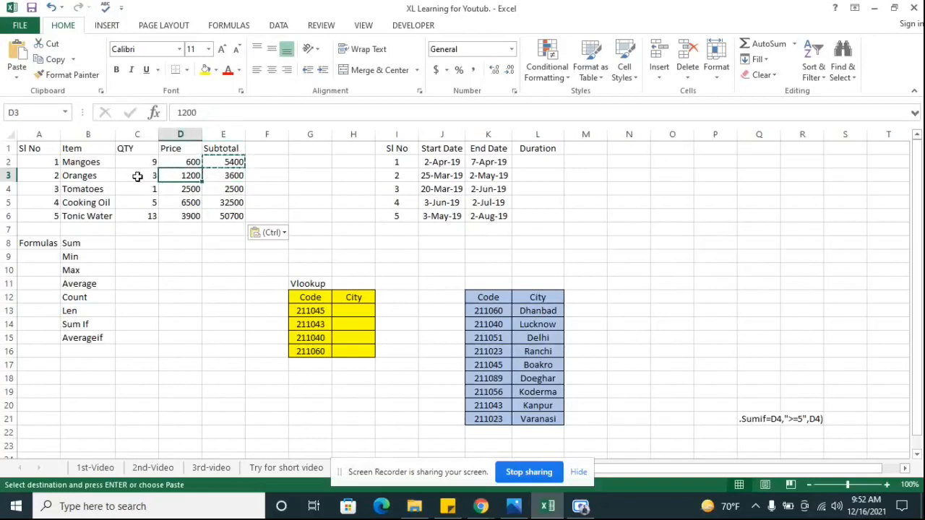
left_click(221, 175)
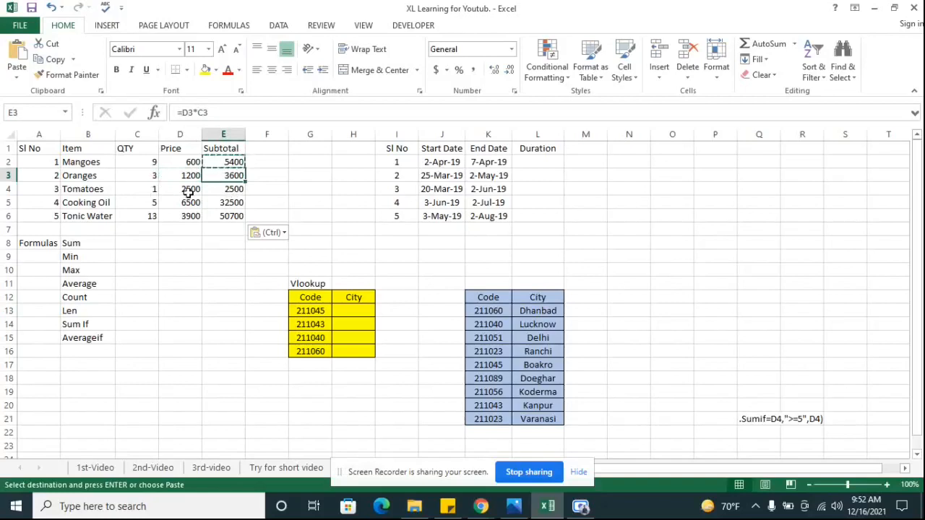
left_click(228, 190)
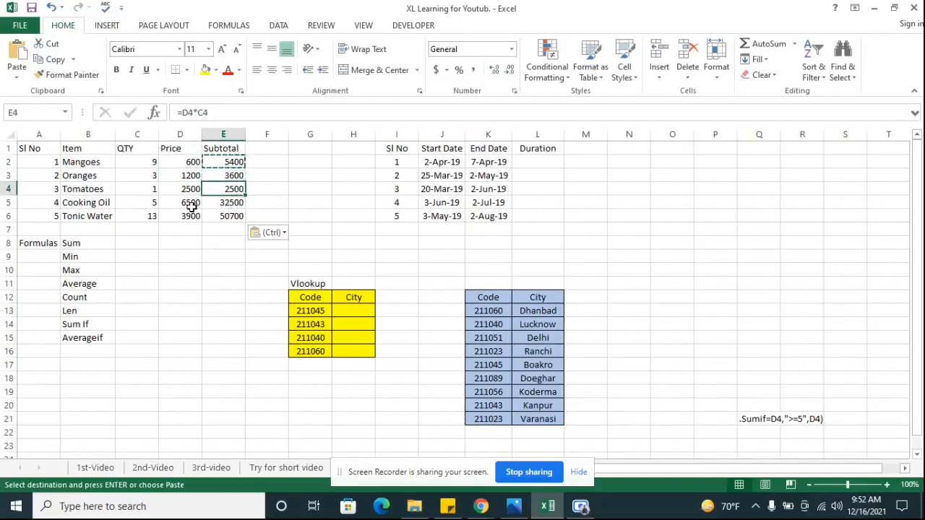
left_click(223, 217)
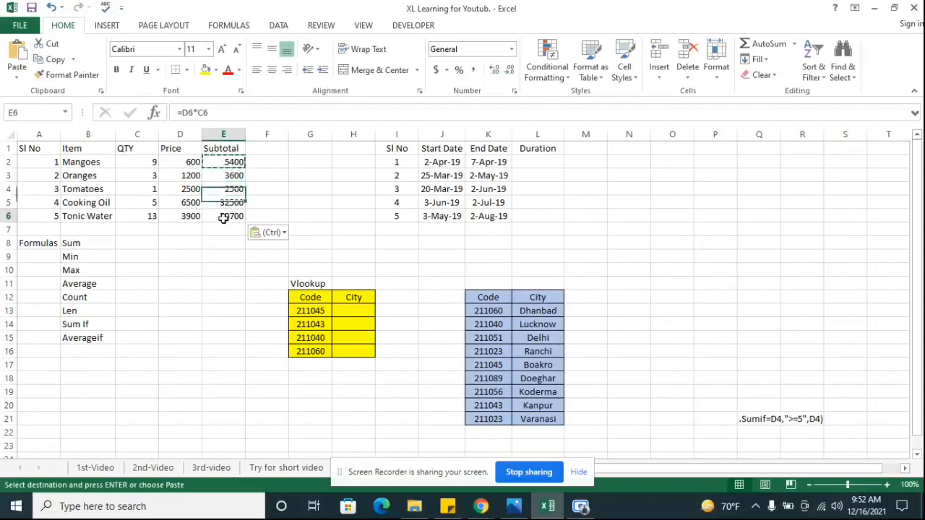
key("Up")
key("Up")
key("Up")
key("Up")
key("Down")
key("Down")
key("Down")
key("Down")
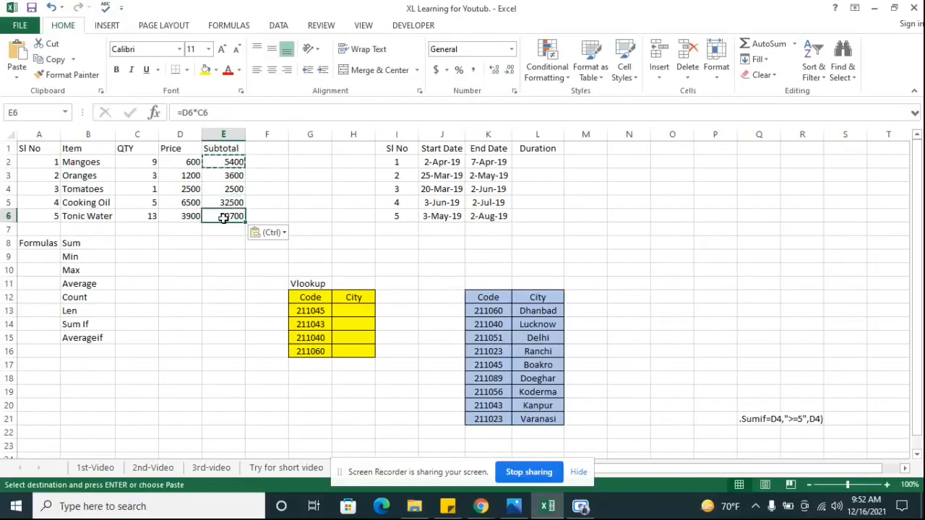
Step: Total the Subtotal column in E8 on the Sum row with =SUM(E2:E6)
key("Left")
key("Left")
key("Left")
key("Left")
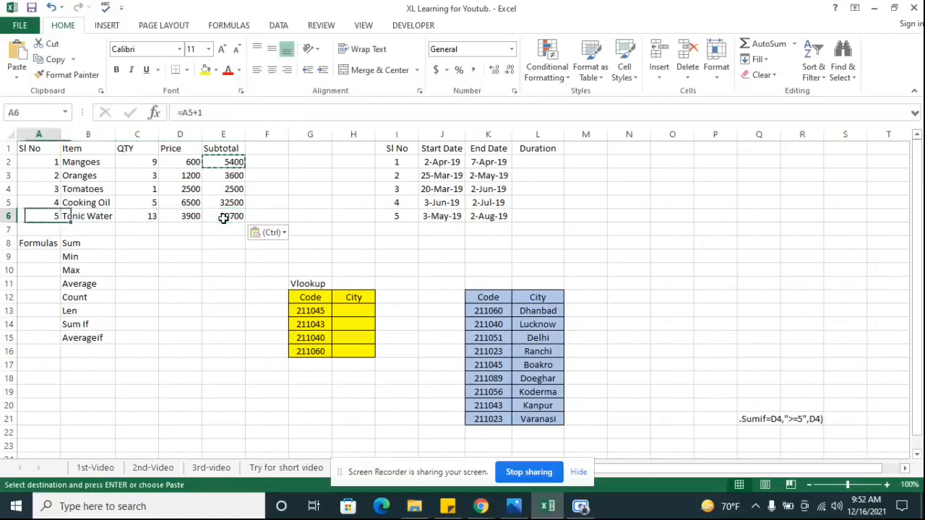
key("Down")
key("Down")
key("Right")
key("Right")
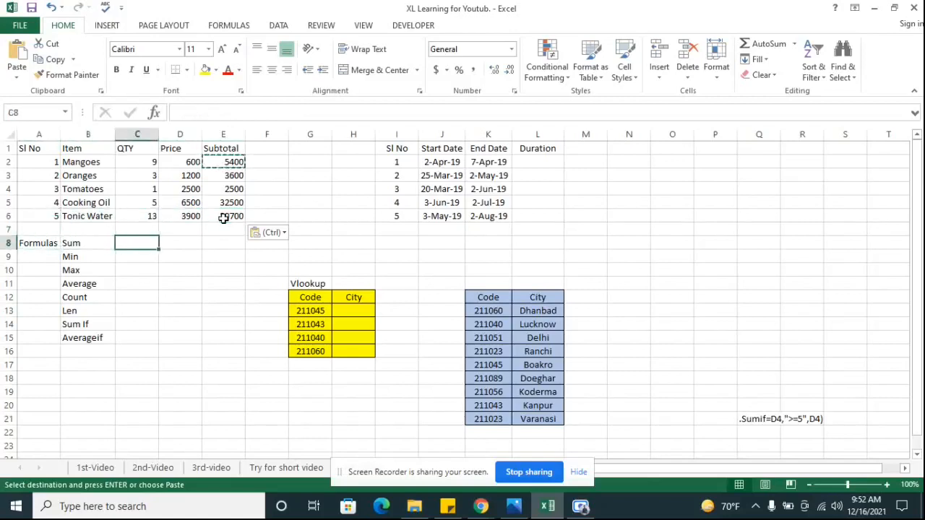
key("Escape")
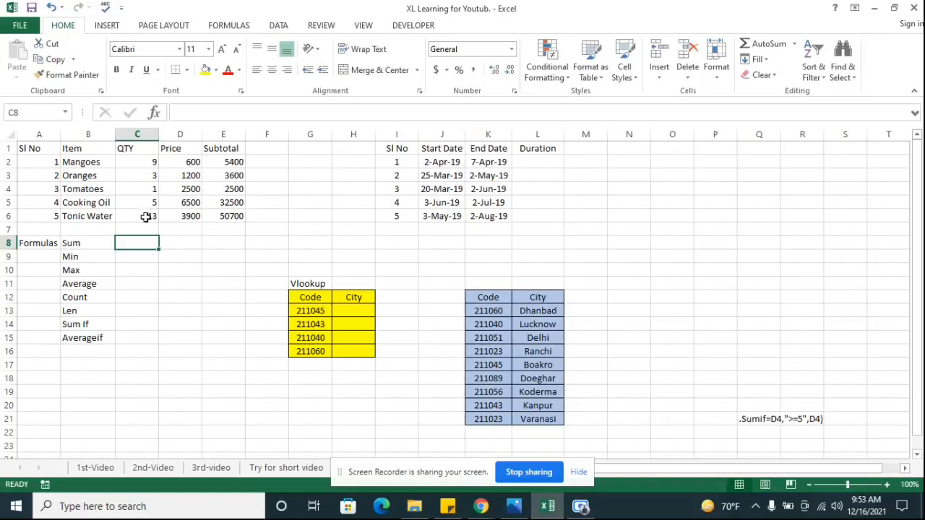
left_click(180, 245)
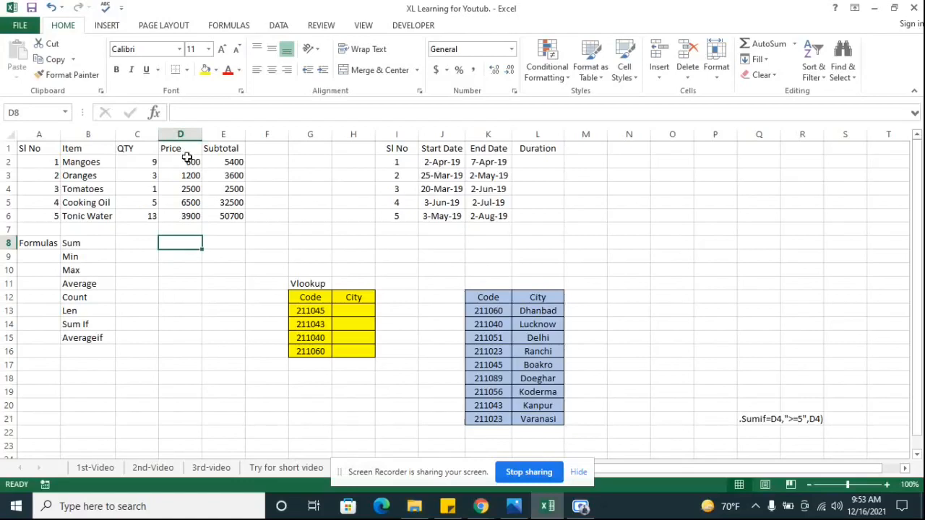
left_click(223, 166)
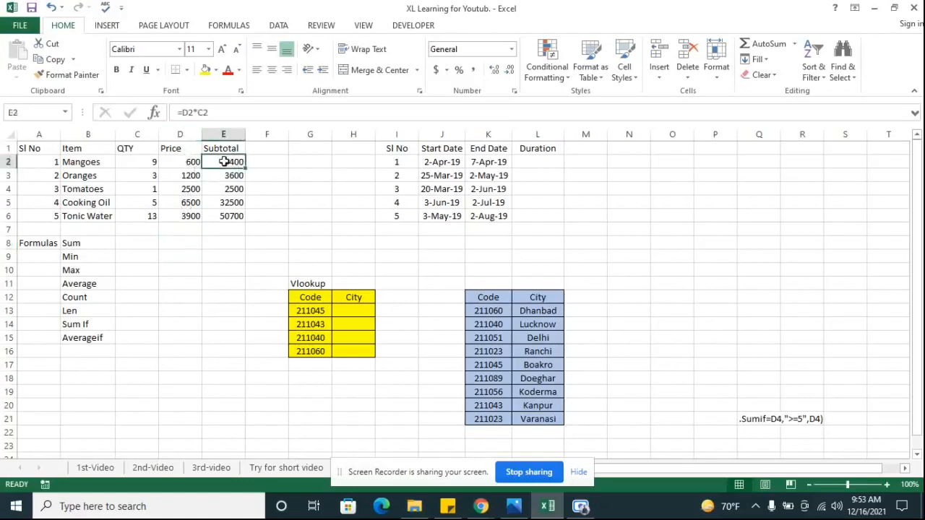
left_click(220, 248)
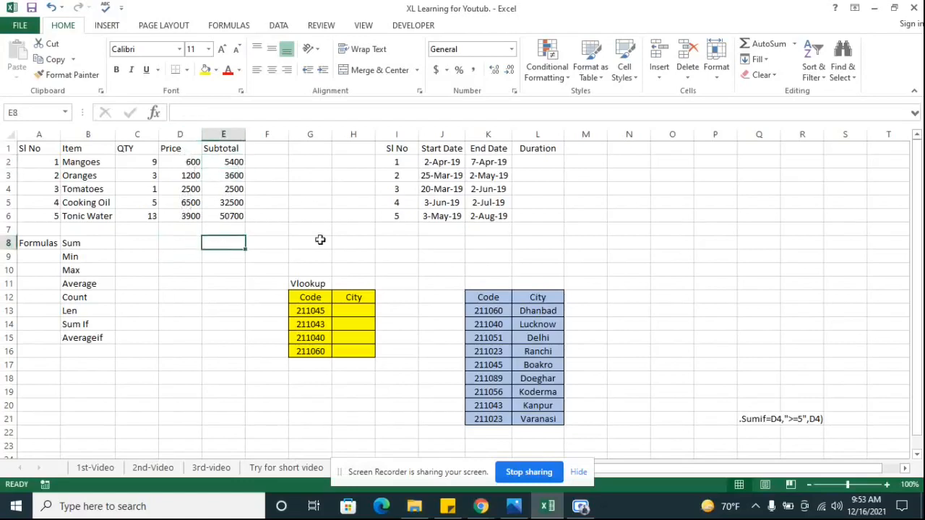
type("=sum")
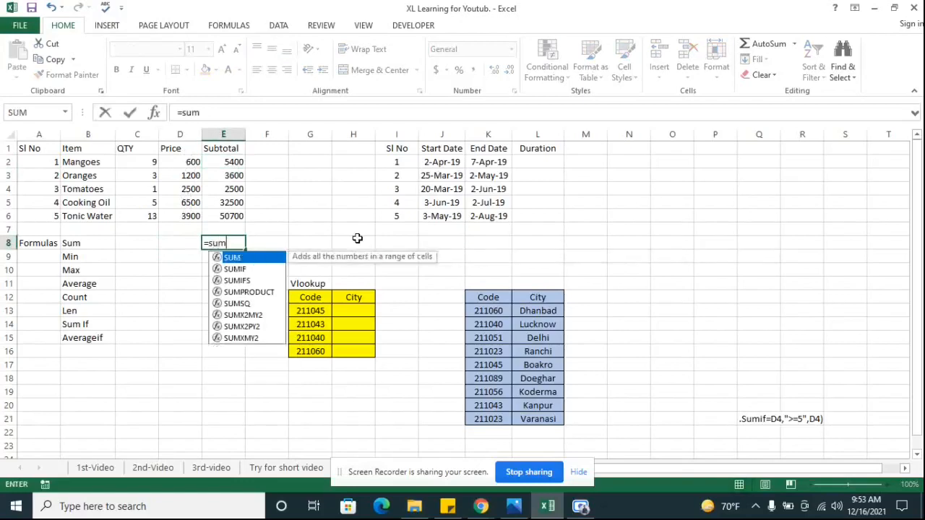
key("Tab")
left_click_drag(231, 218, 233, 162)
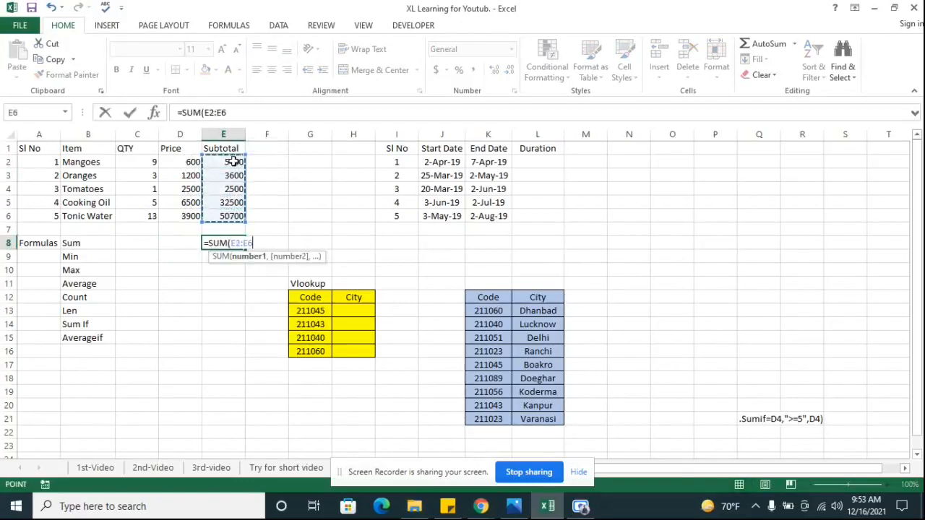
key("ctrl+Return")
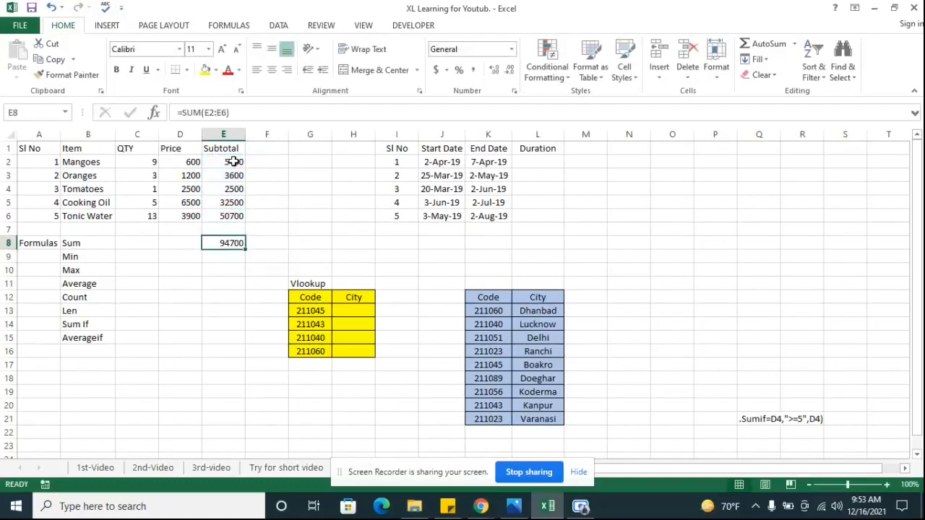
Step: Look over the QTY values in C2:C6 and return to the Min row's cell C9
key("Left")
key("Left")
key("Left")
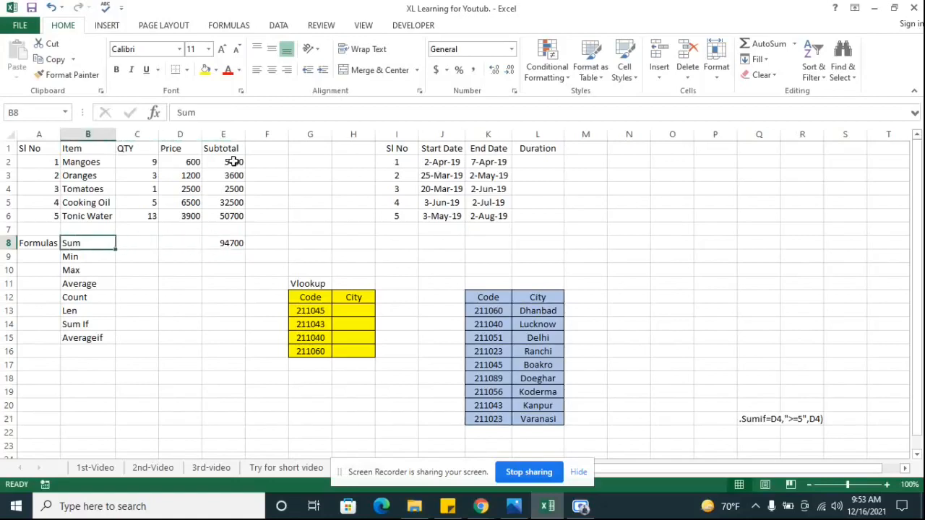
key("Down")
key("Right")
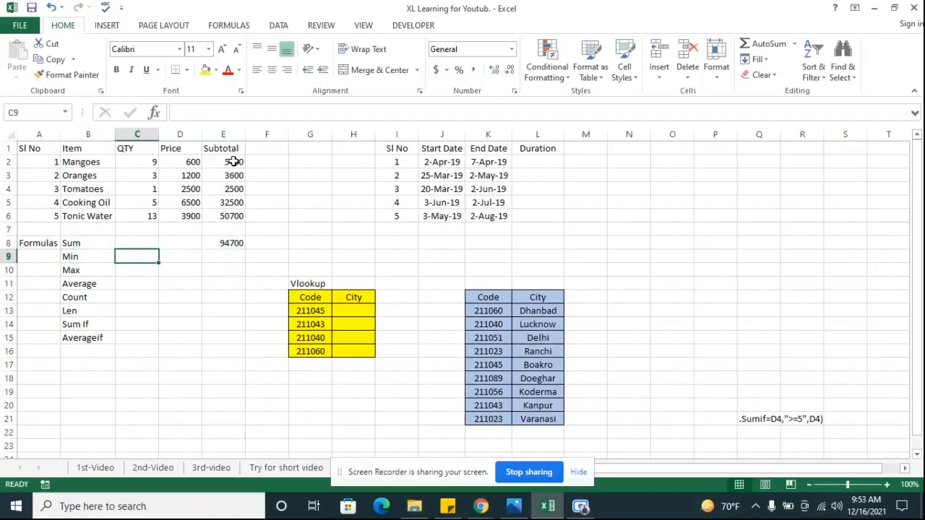
left_click(151, 162)
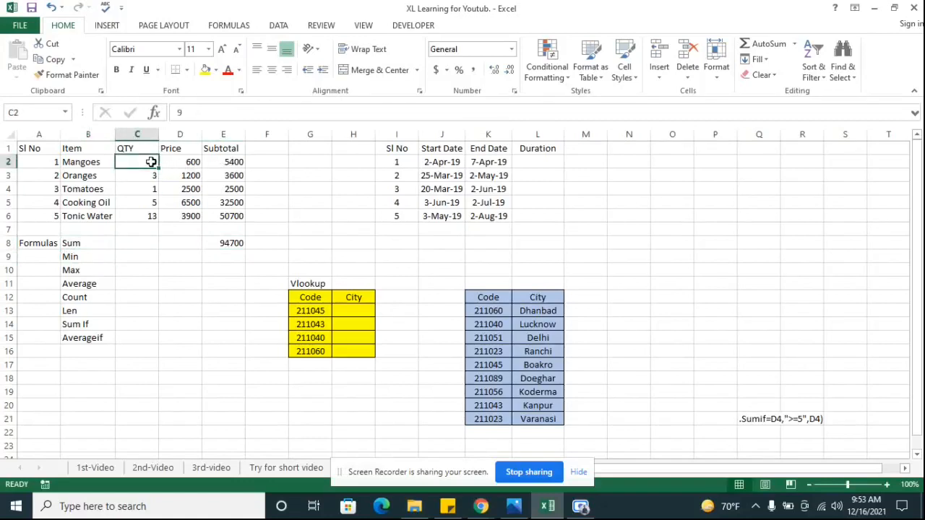
key("shift+Down")
key("shift+Down")
key("shift+Down")
key("shift+Down")
key("Down")
key("Down")
key("Down")
key("Down")
key("Down")
key("Down")
key("Down")
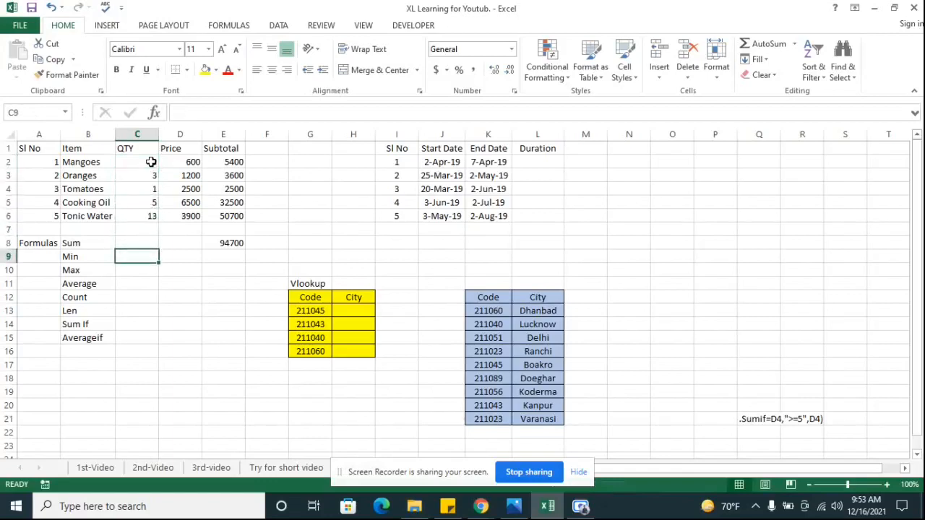
Step: Find the smallest quantity in C9 on the Min row with =MIN(C2:C6)
type("=")
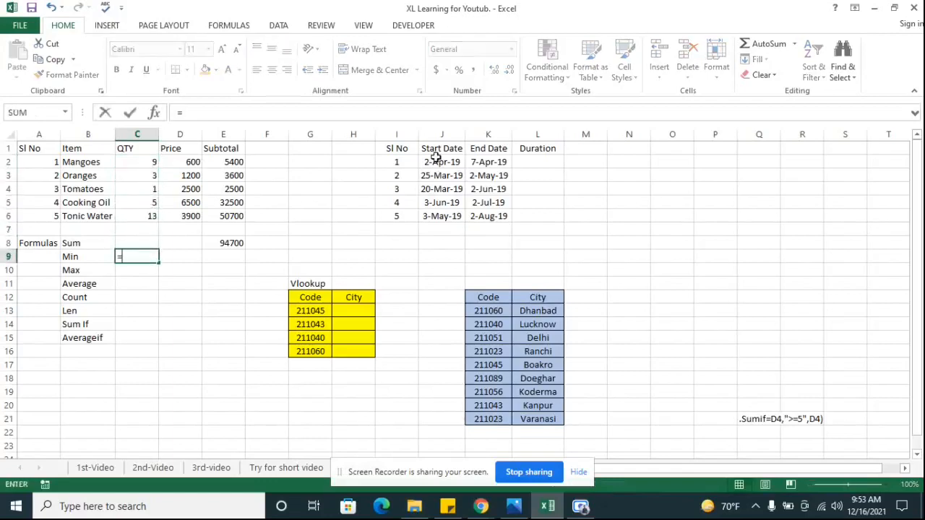
type("min")
key("Tab")
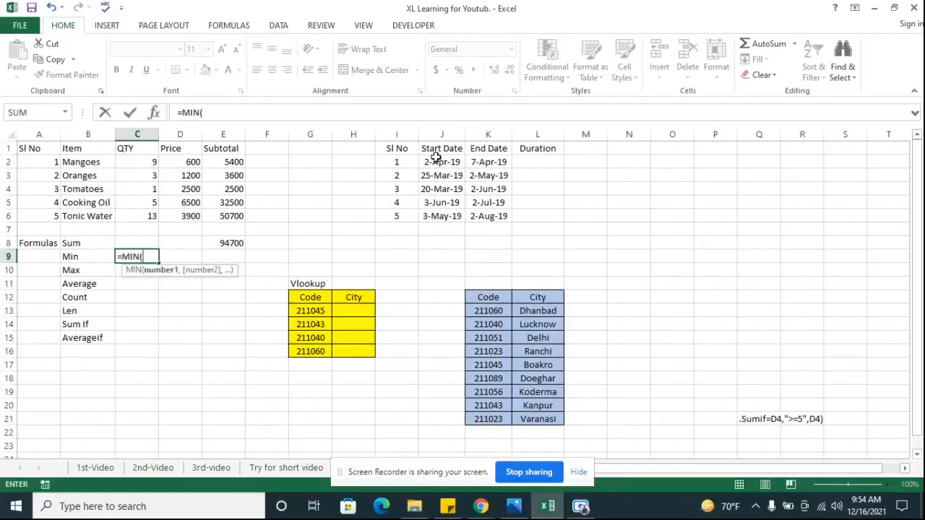
key("shift+Up")
key("shift+Up")
key("shift+Up")
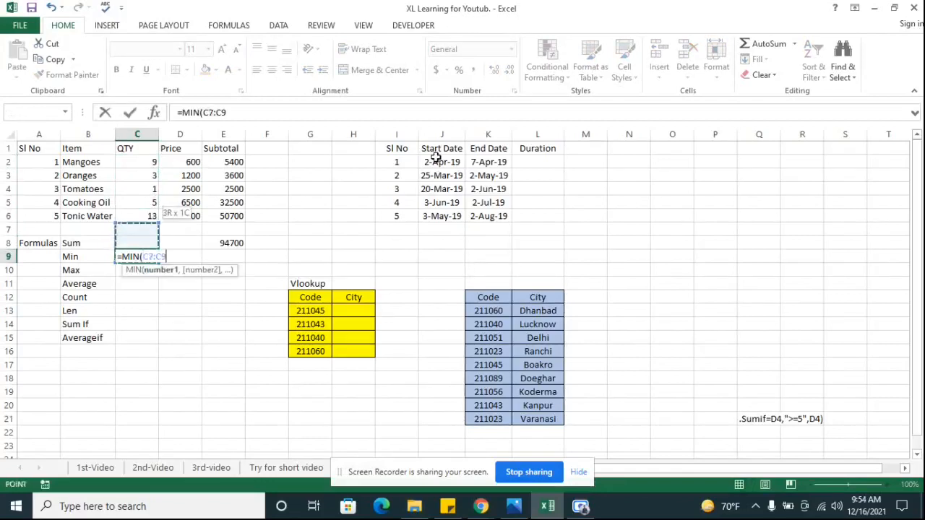
key("Up")
key("Up")
key("Up")
key("shift+Up")
key("shift+Up")
key("shift+Up")
key("shift+Up")
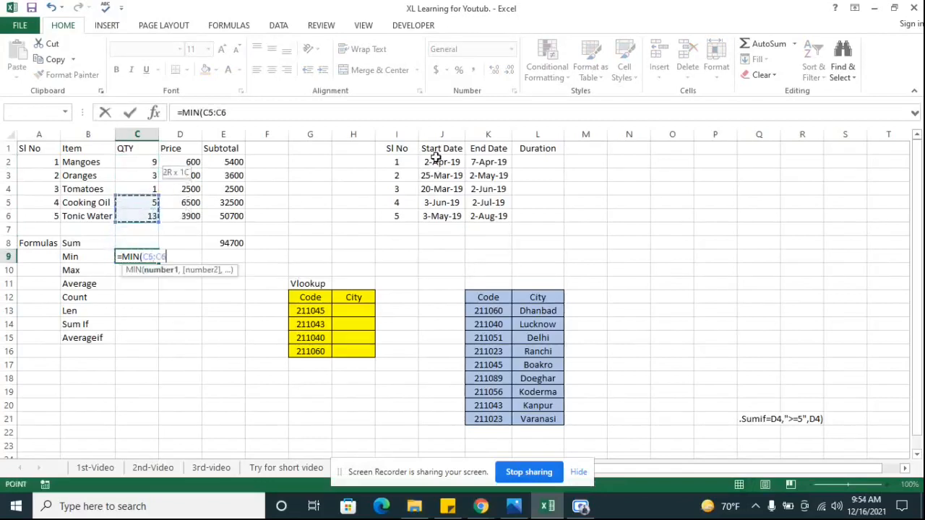
key("Return")
key("Up")
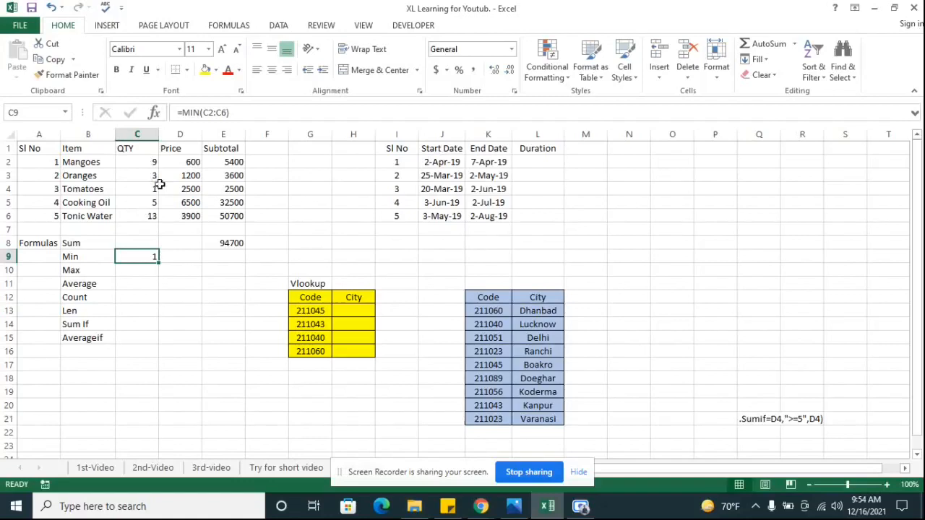
Step: Find the largest quantity in C10 on the Max row with =MAX(C2:C6) and compare it with the QTY column
left_click(145, 270)
type("=")
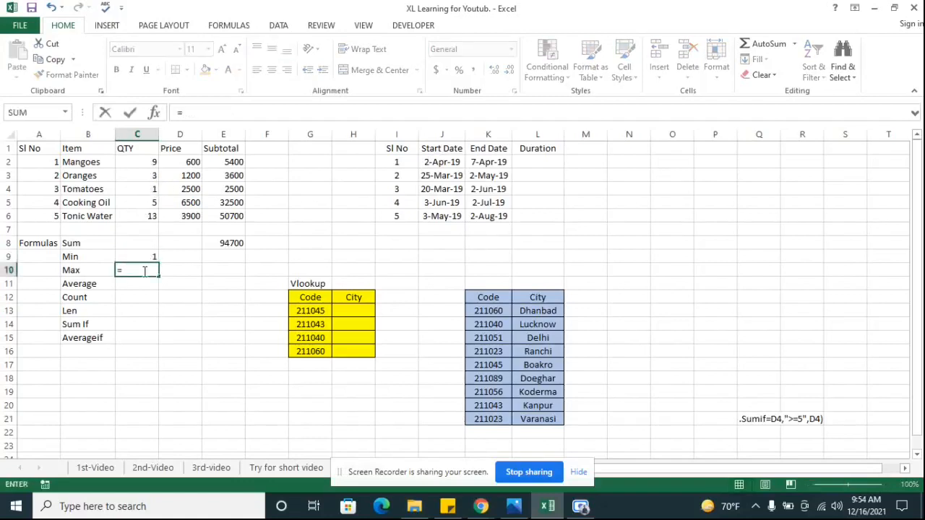
type("max")
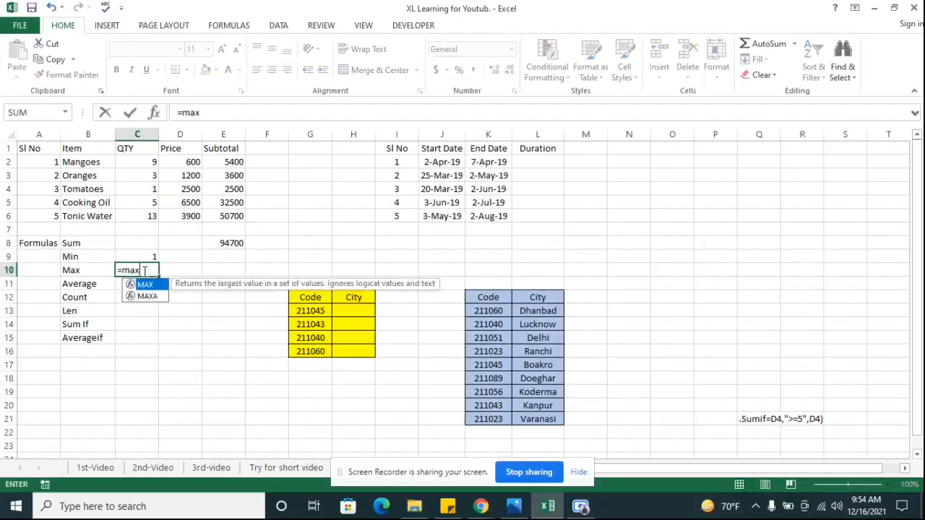
key("Tab")
left_click_drag(143, 216, 144, 159)
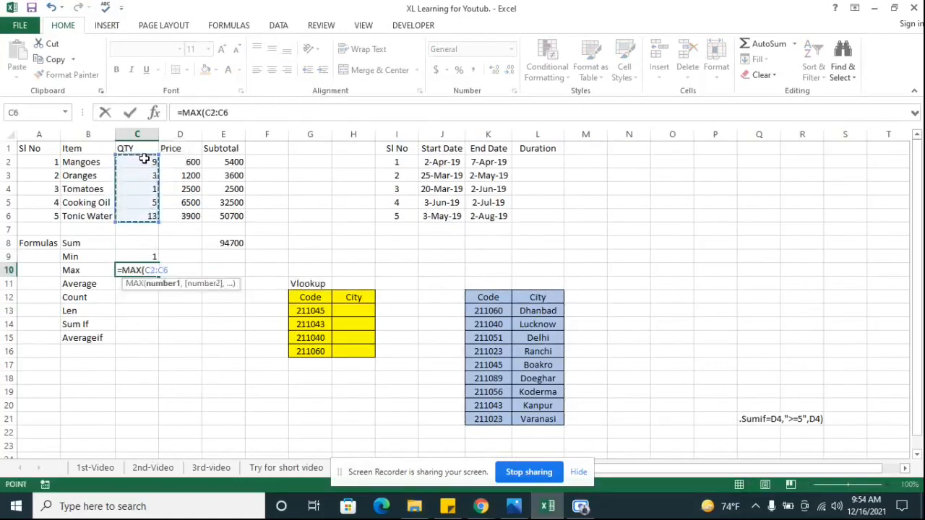
key("Return")
key("Up")
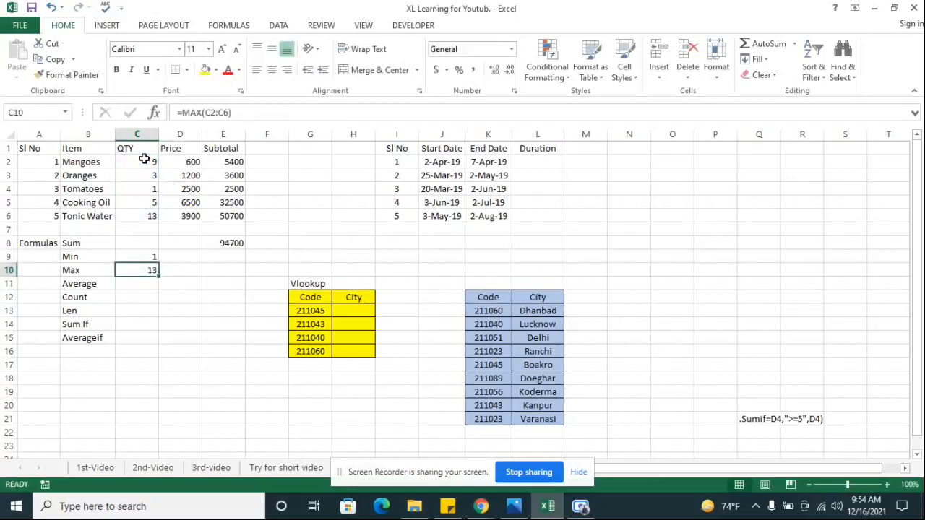
left_click(137, 219)
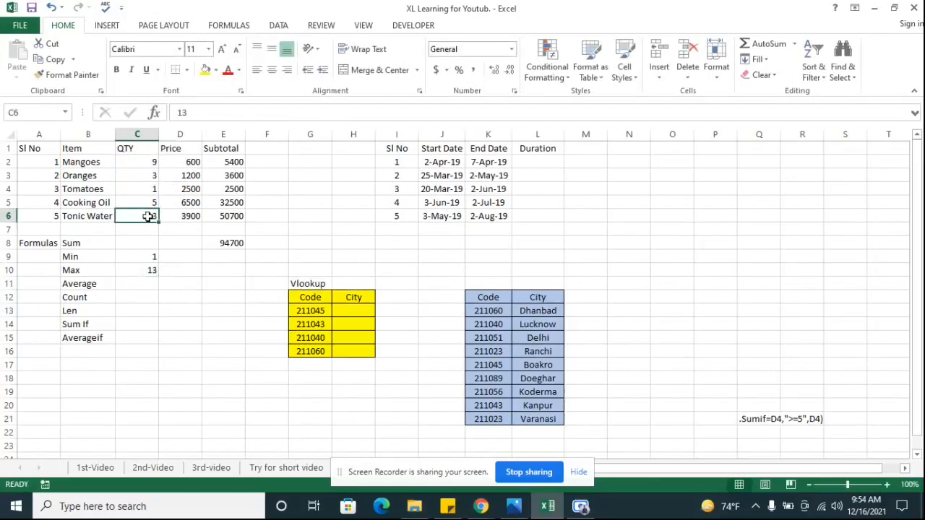
Step: Calculate the average quantity in C11 on the Average row with =AVERAGE(C2:C6) and check it against the QTY values
left_click(137, 284)
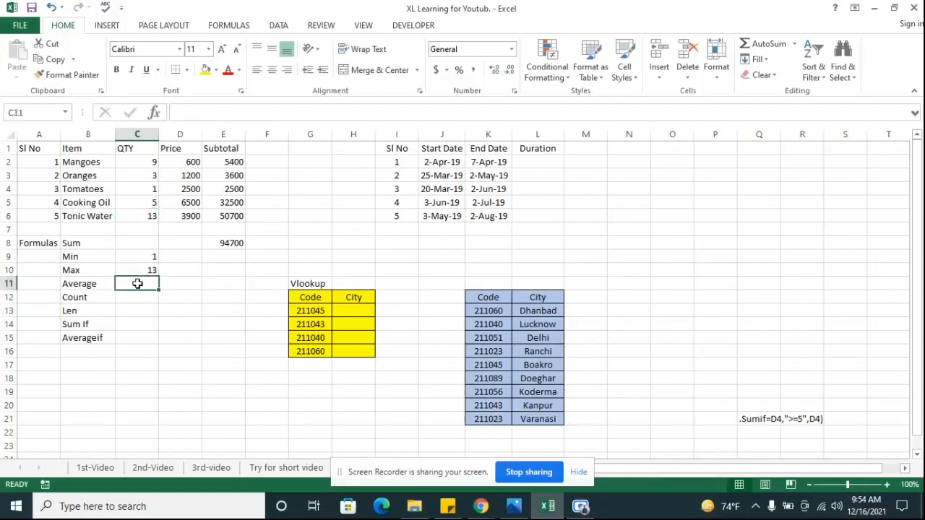
type("=av")
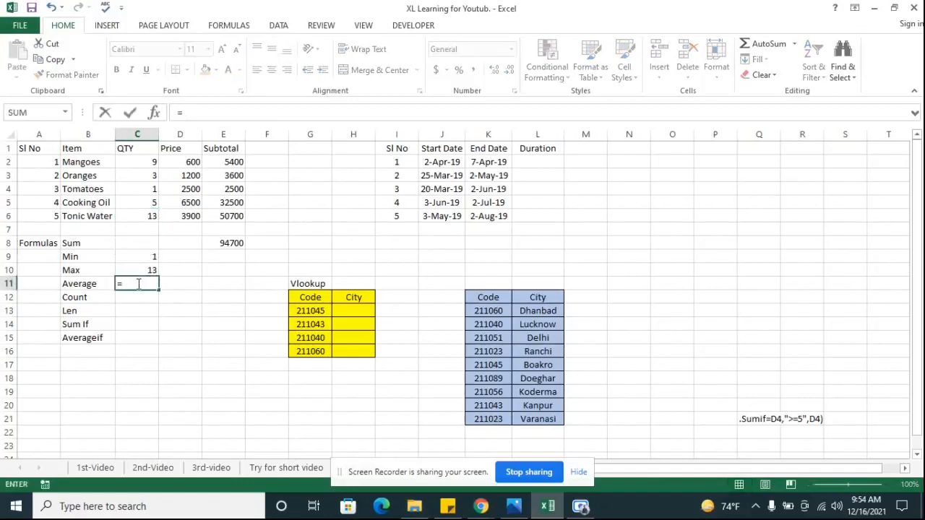
key("Tab")
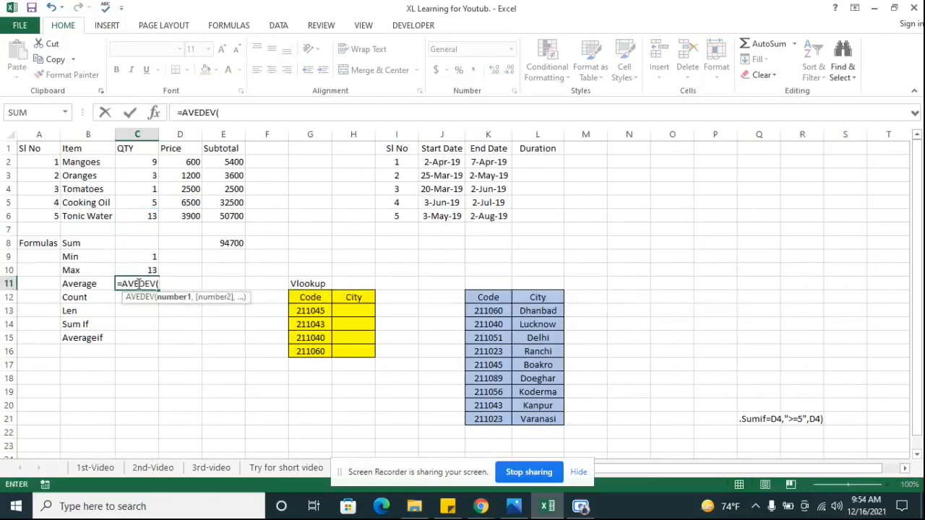
key("BackSpace")
key("BackSpace")
key("BackSpace")
key("BackSpace")
key("Down")
key("Tab")
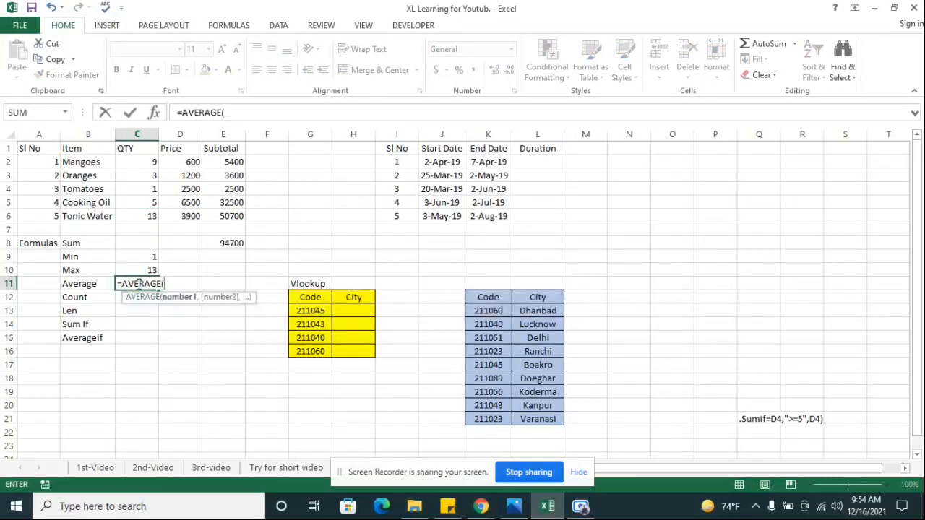
left_click_drag(146, 216, 140, 164)
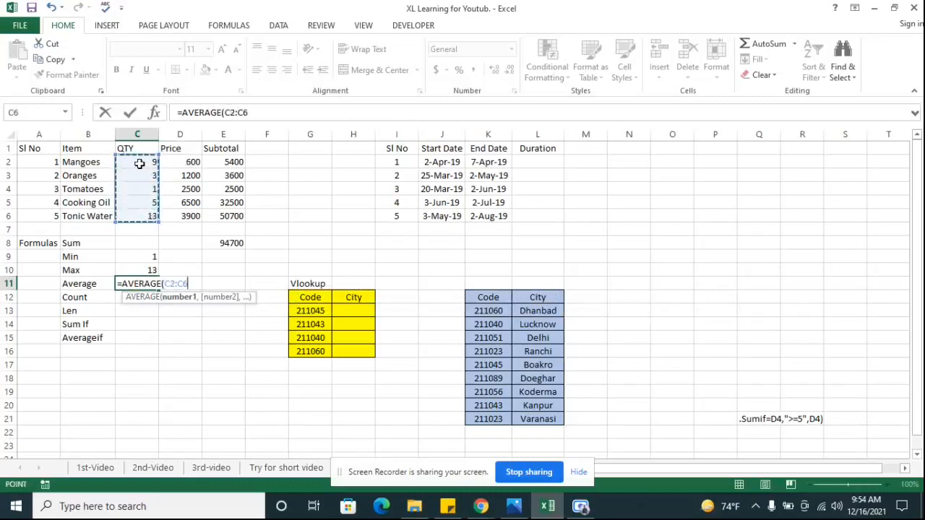
key("Return")
key("Up")
left_click_drag(140, 164, 139, 211)
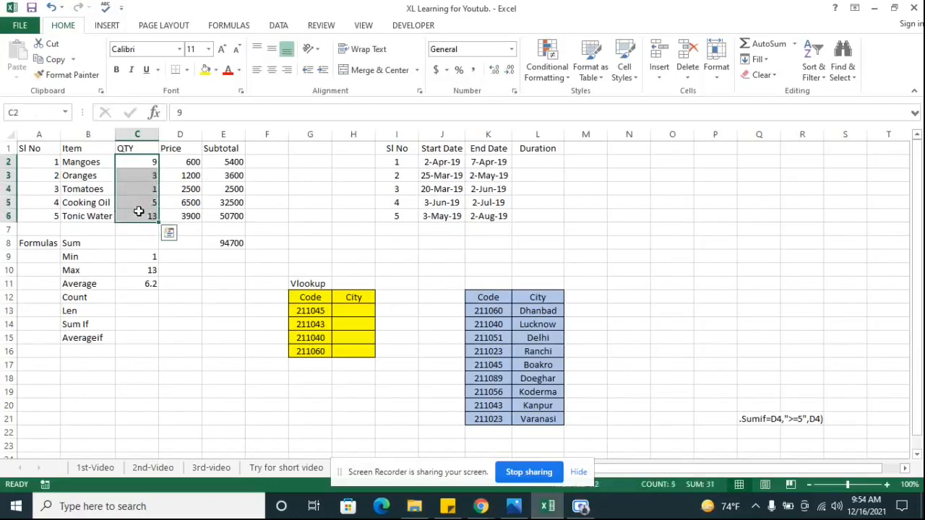
left_click(138, 284)
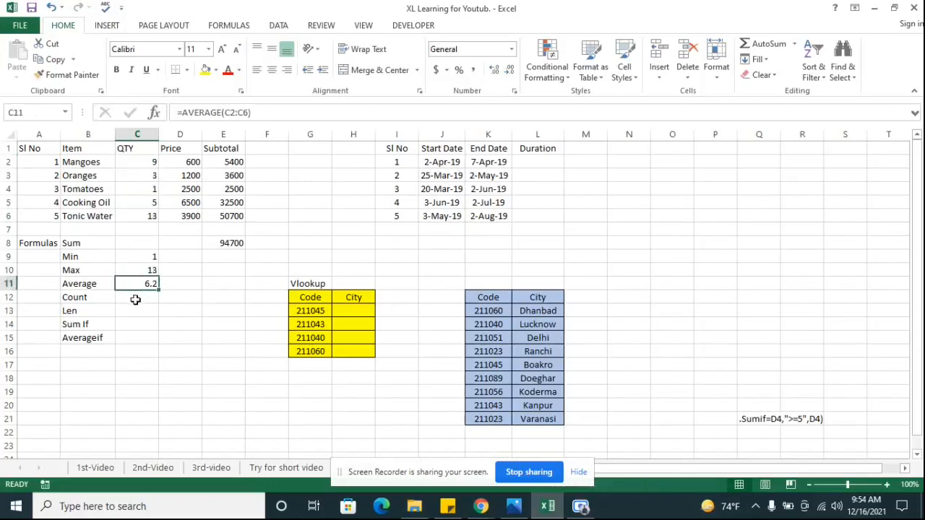
Step: Go through the QTY entries in C2:C6 that the count covers, ending on the Count row in C12
left_click(135, 300)
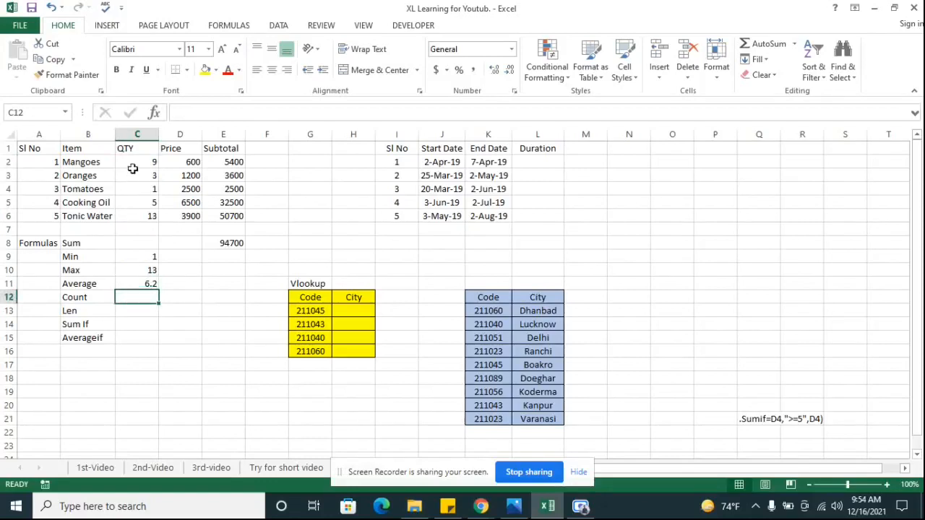
left_click_drag(133, 161, 140, 224)
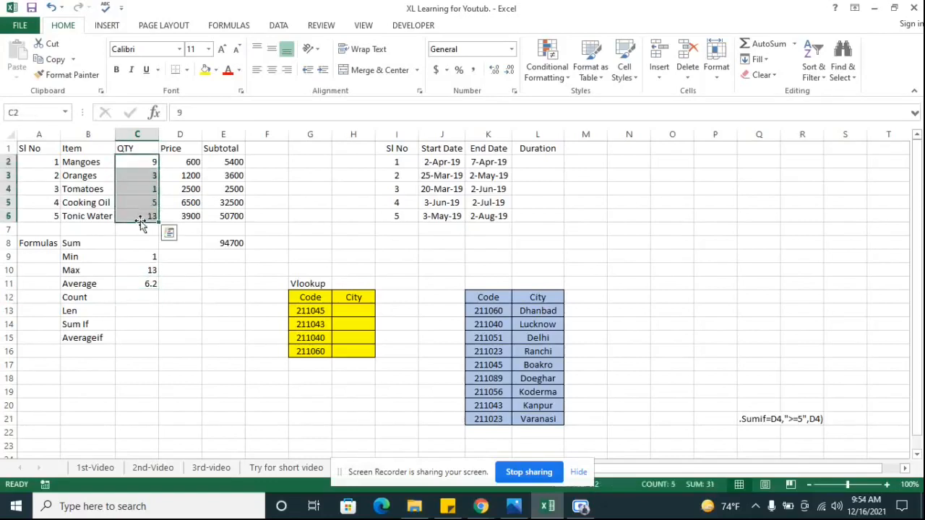
left_click(147, 177)
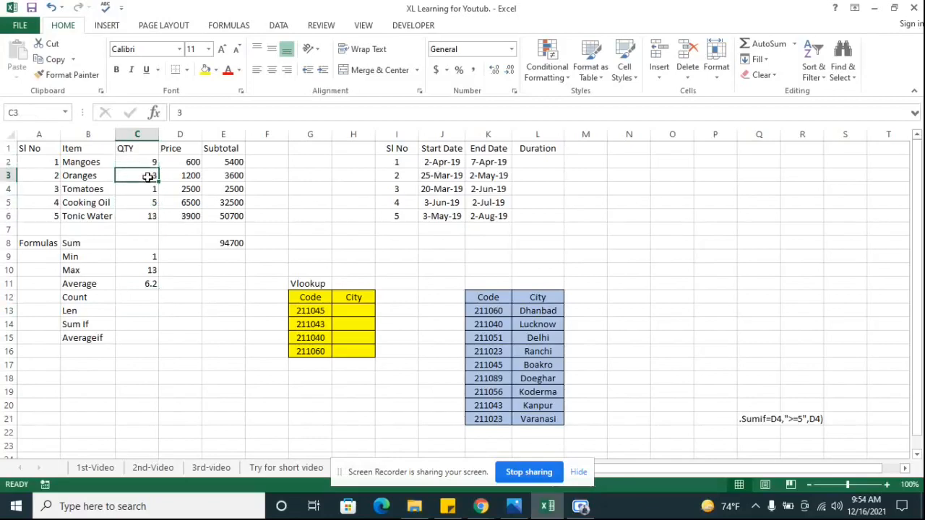
left_click(141, 165)
key("Down")
key("Down")
key("Down")
key("Down")
key("Down")
key("Down")
key("Down")
key("Down")
key("Down")
key("Down")
Step: Count the numeric quantity entries in C12 on the Count row with =COUNT(C2:C6)
type("=cou")
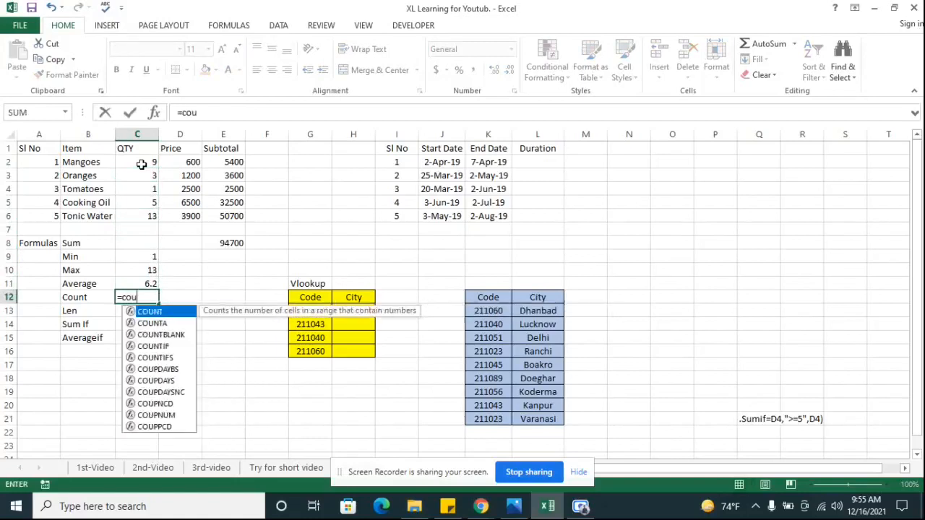
key("Tab")
key("Up")
key("Up")
key("Up")
key("Up")
key("Up")
key("Up")
key("shift+Up")
key("shift+Up")
key("shift+Up")
key("shift+Up")
key("Return")
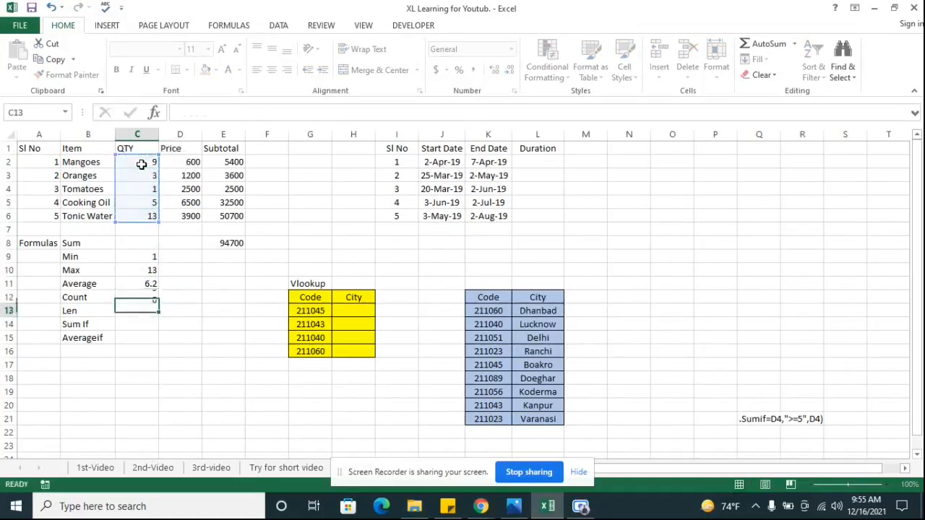
key("Up")
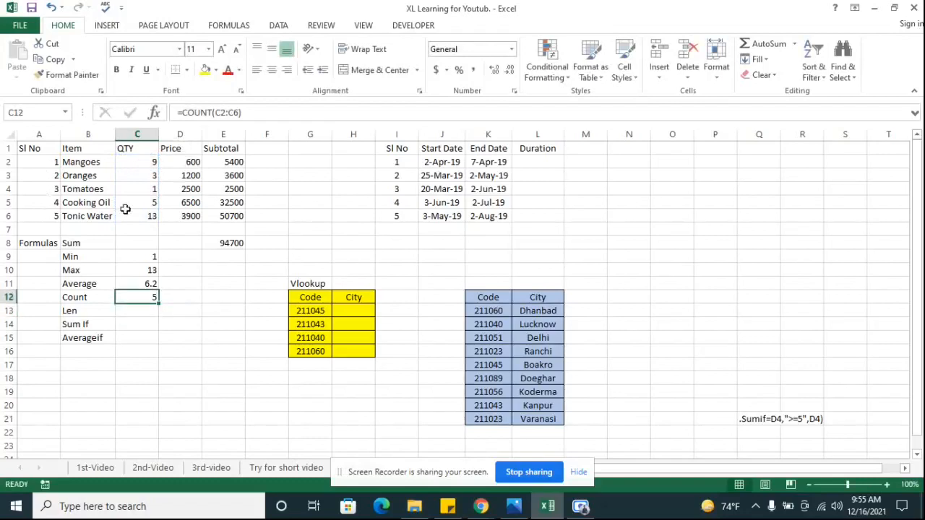
Step: Examine how many digits the QTY and Price values have, ending on the Len row in C13
left_click(130, 314)
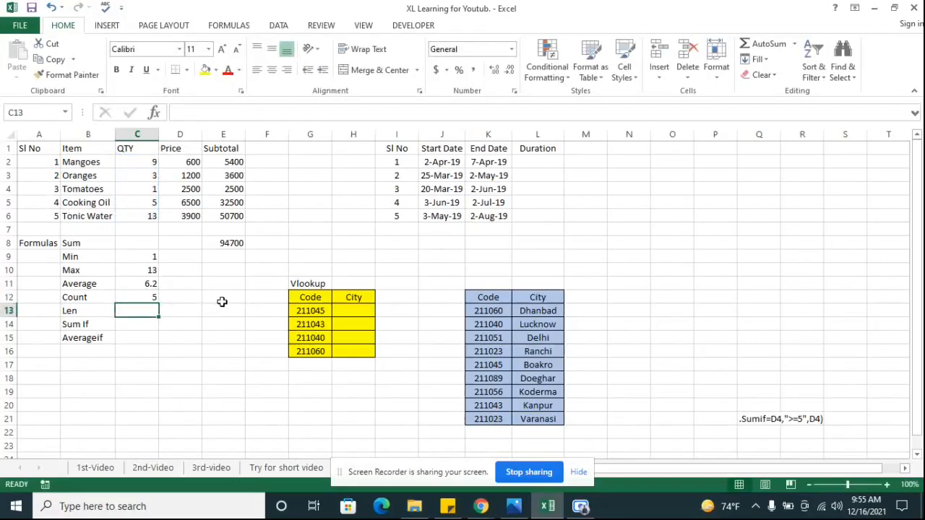
left_click(145, 216)
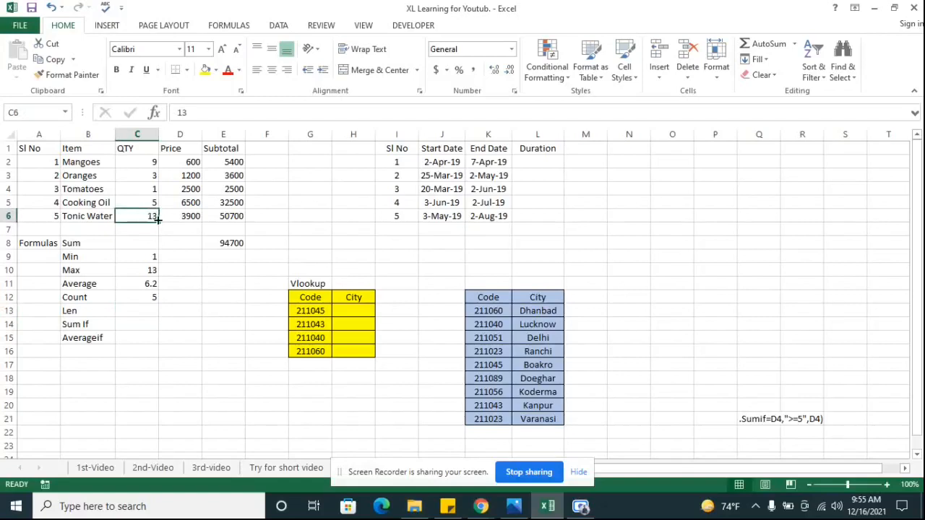
left_click(151, 174)
key("Down")
key("Down")
key("Down")
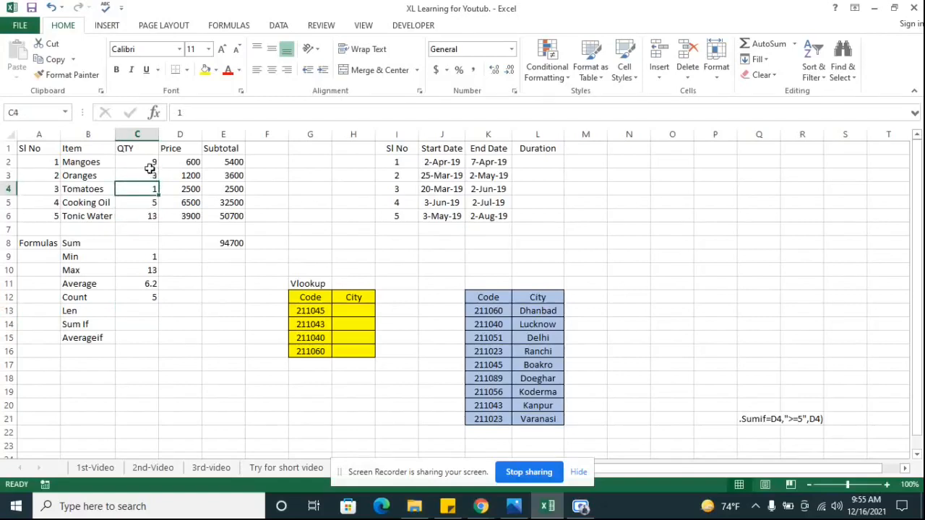
key("Right")
key("Up")
key("Up")
key("Up")
key("Up")
key("Down")
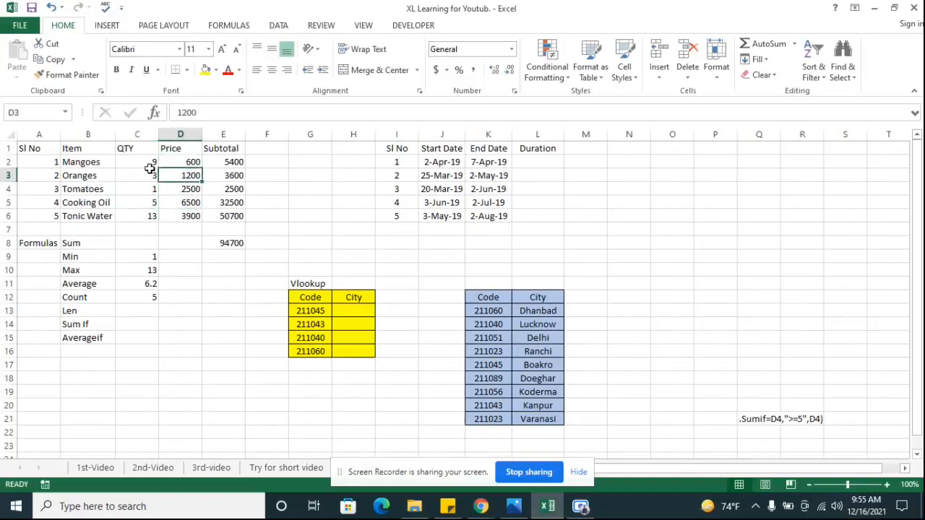
key("Down")
key("Down")
key("Down")
key("Left")
key("Down")
key("Down")
key("Down")
key("Down")
key("Down")
key("Down")
key("Down")
Step: Get the character length of the Tonic Water price in C13 on the Len row with =LEN(D6)
type("=")
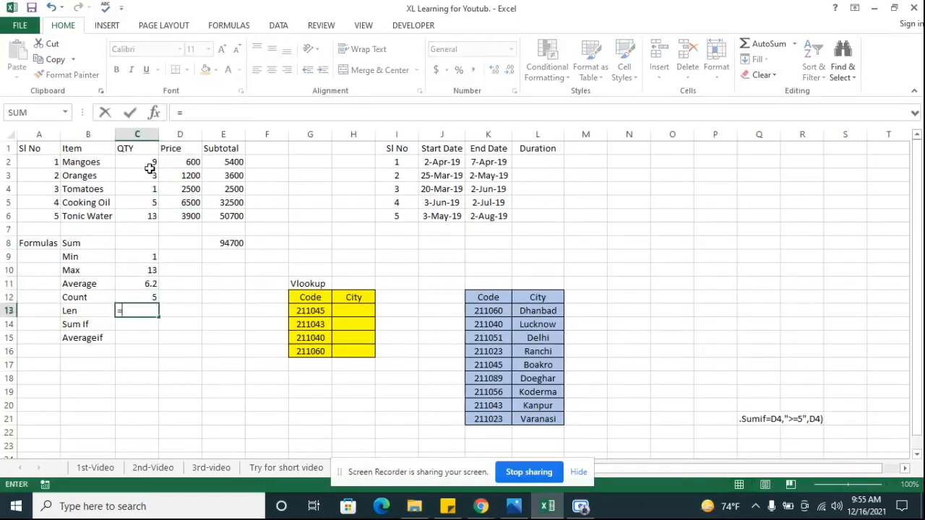
type("len")
key("Tab")
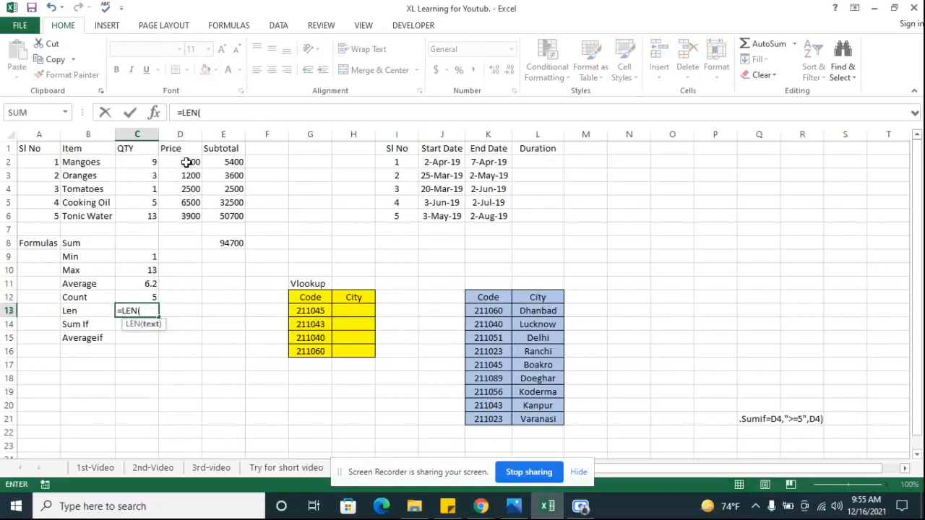
left_click(176, 215)
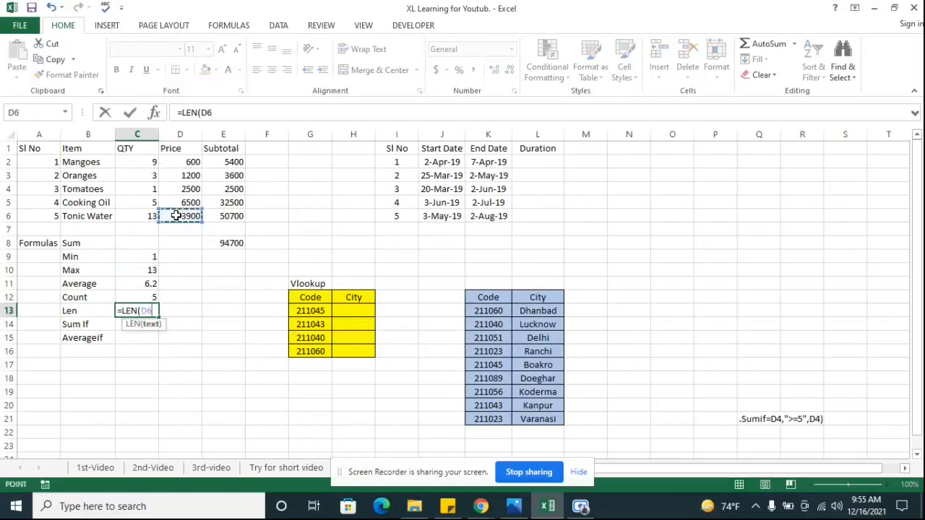
key("Return")
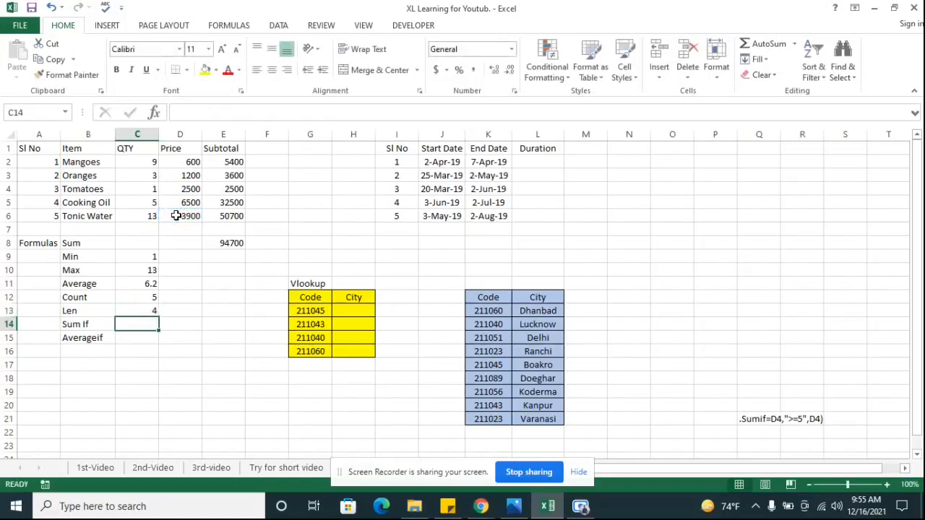
Step: Replace the Len row formula in C13 with =LEN(C6) to get the character length of the Tonic Water quantity
left_click(176, 216)
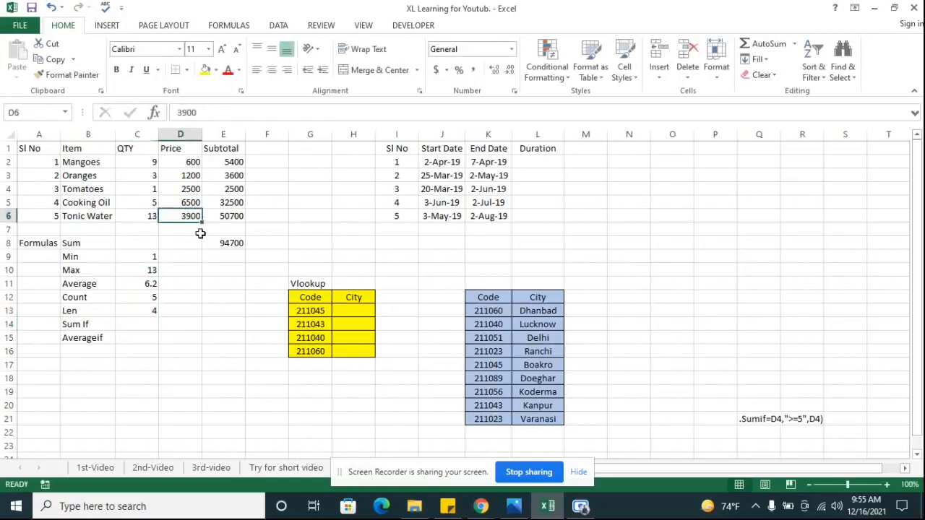
left_click(137, 312)
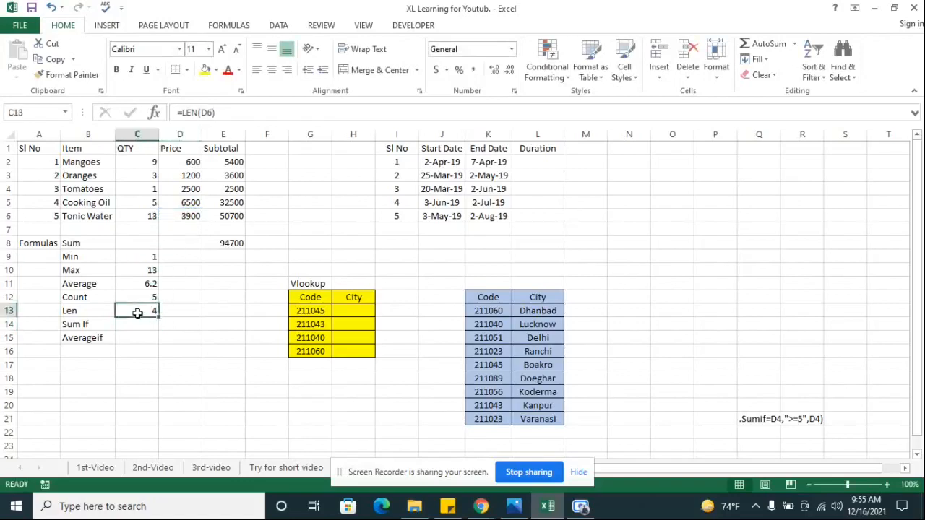
type("=")
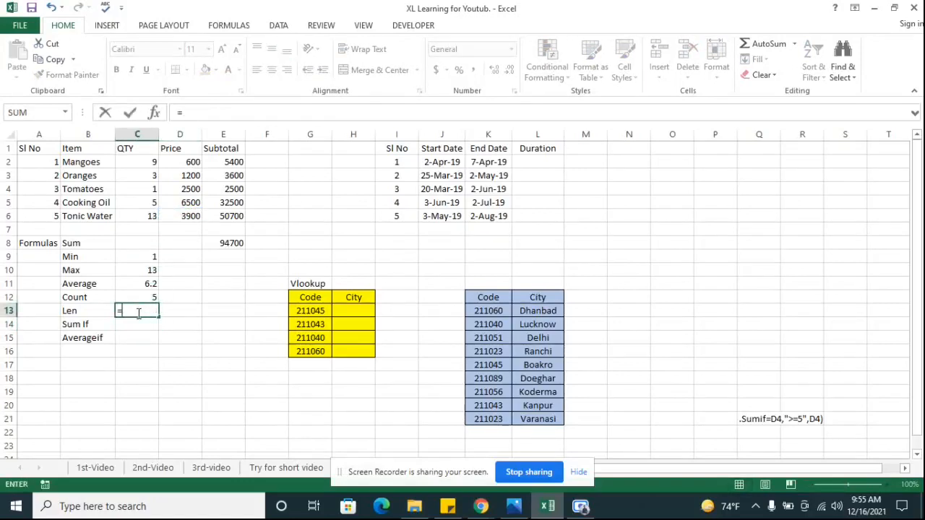
type("len")
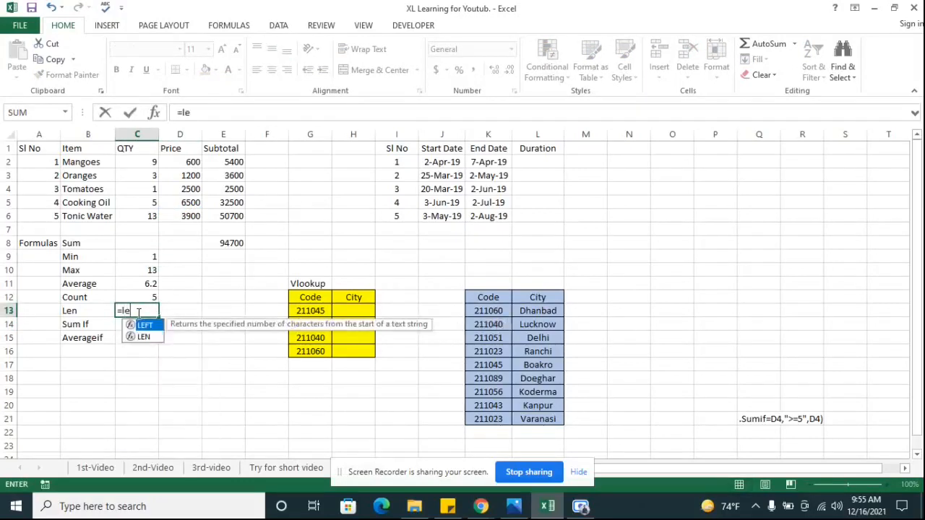
key("Tab")
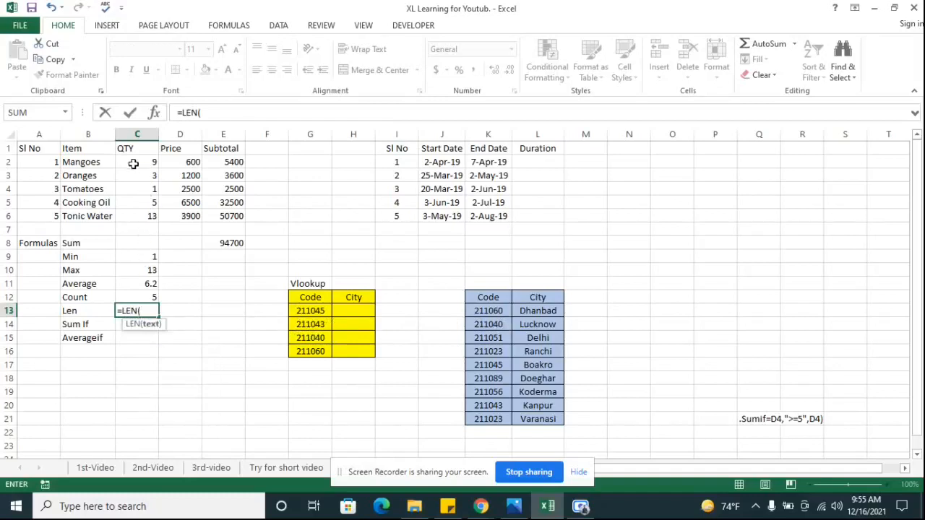
left_click(128, 214)
type(")")
key("Return")
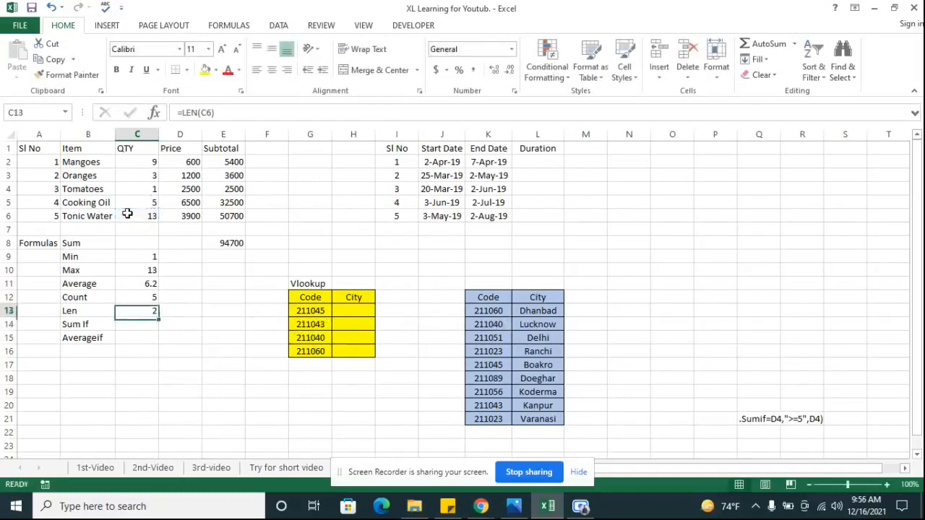
left_click(128, 214)
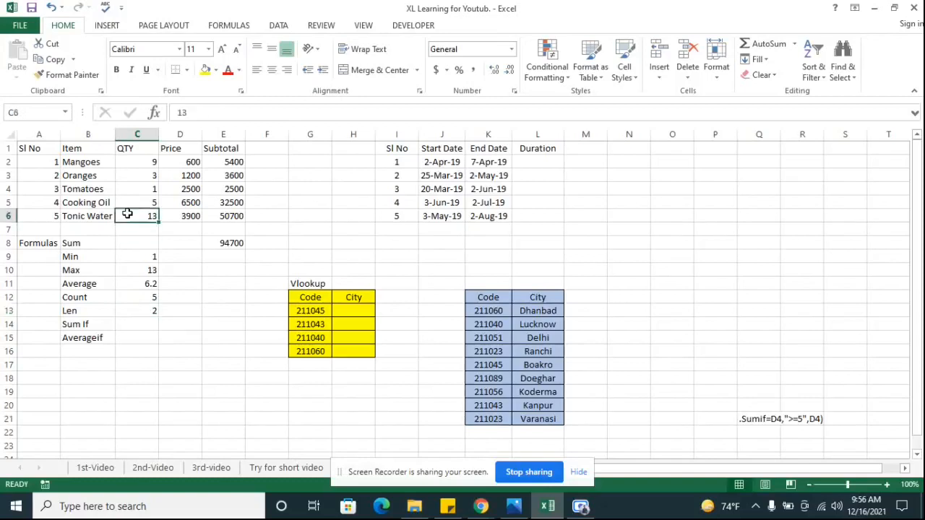
Step: Start a SUMIF formula in C14 on the Sum If row with the subtotals E2:E6 as its range
left_click(136, 322)
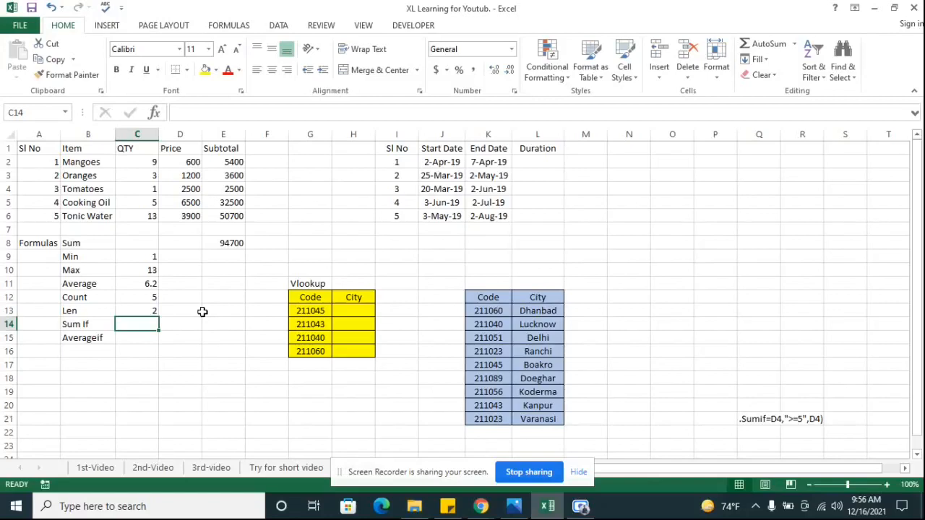
type("=sum")
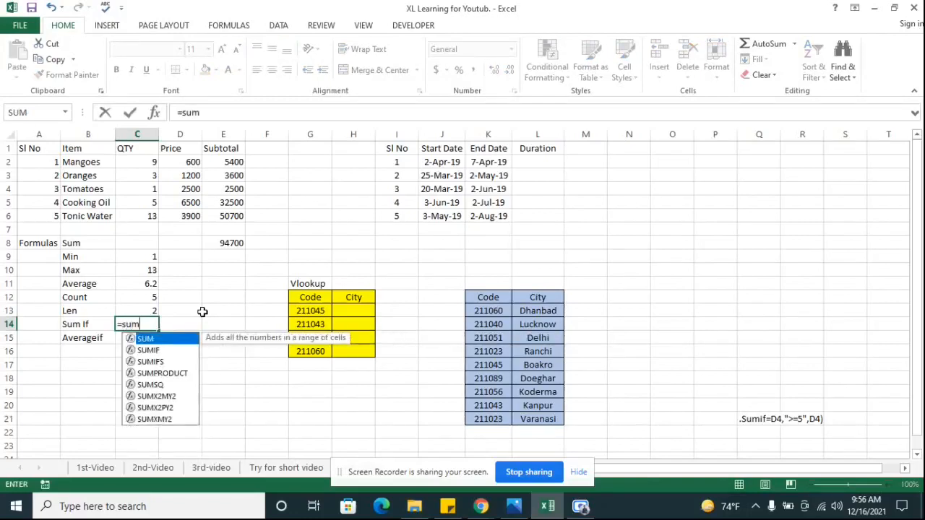
key("Down")
key("Tab")
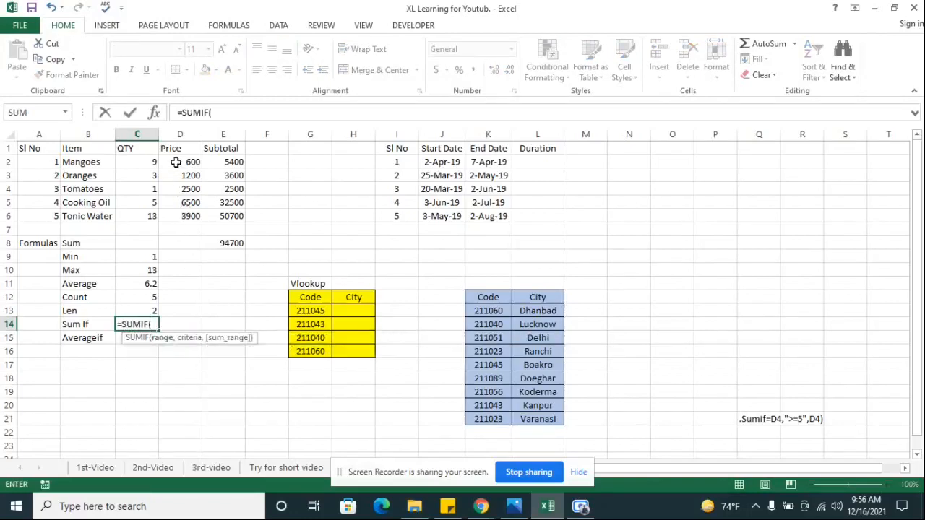
left_click(176, 163)
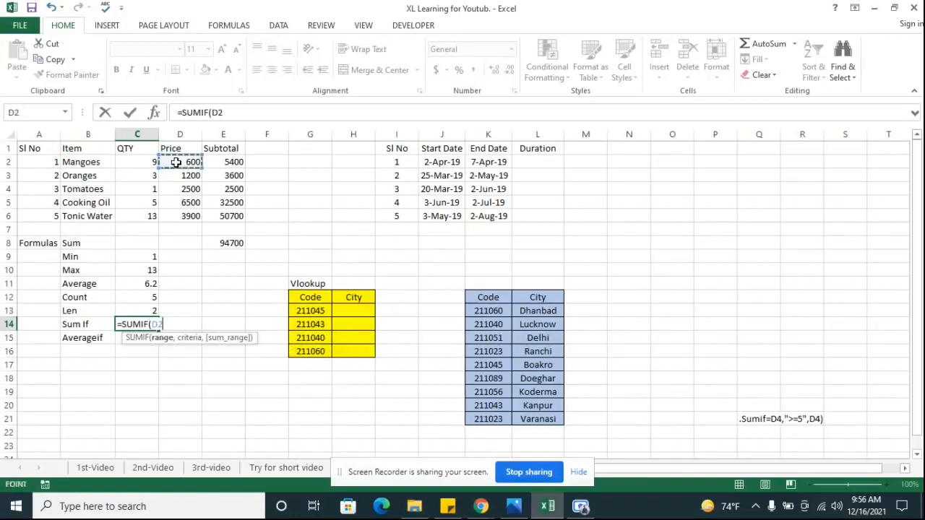
left_click(230, 161)
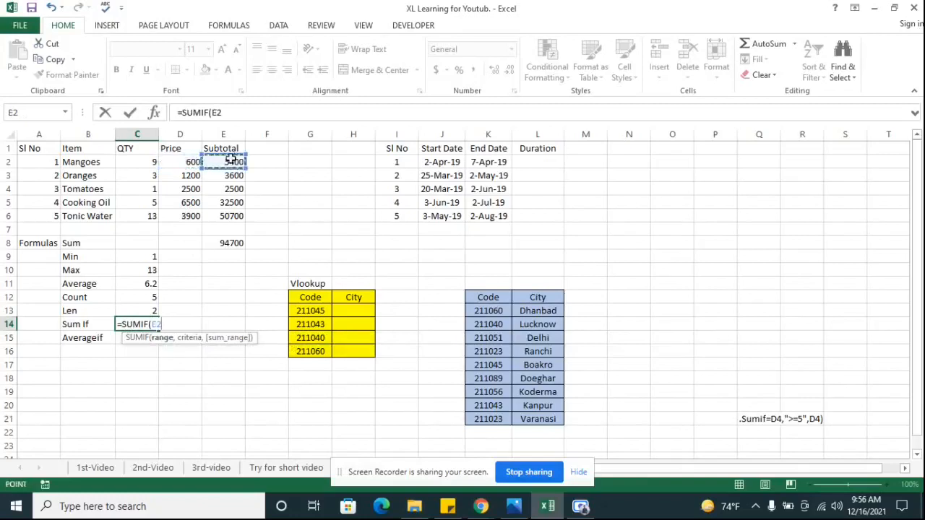
left_click_drag(222, 162, 221, 215)
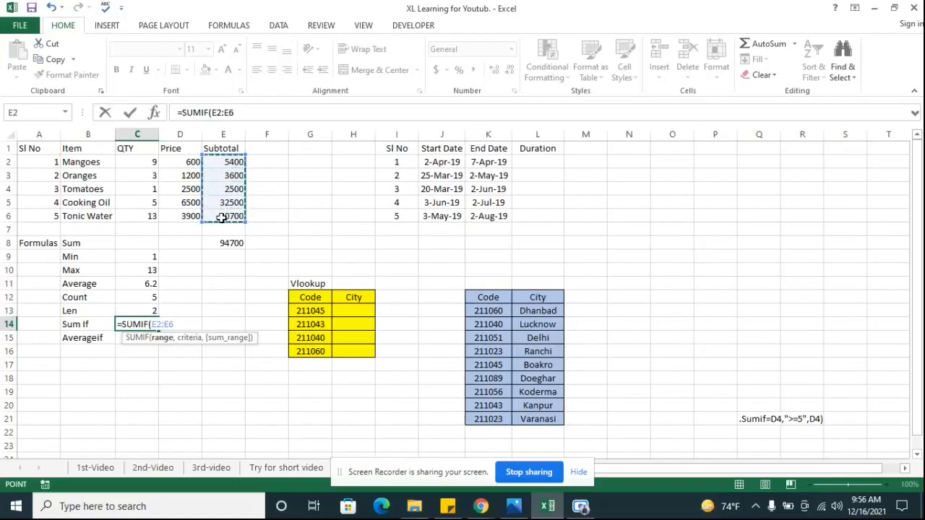
type(",")
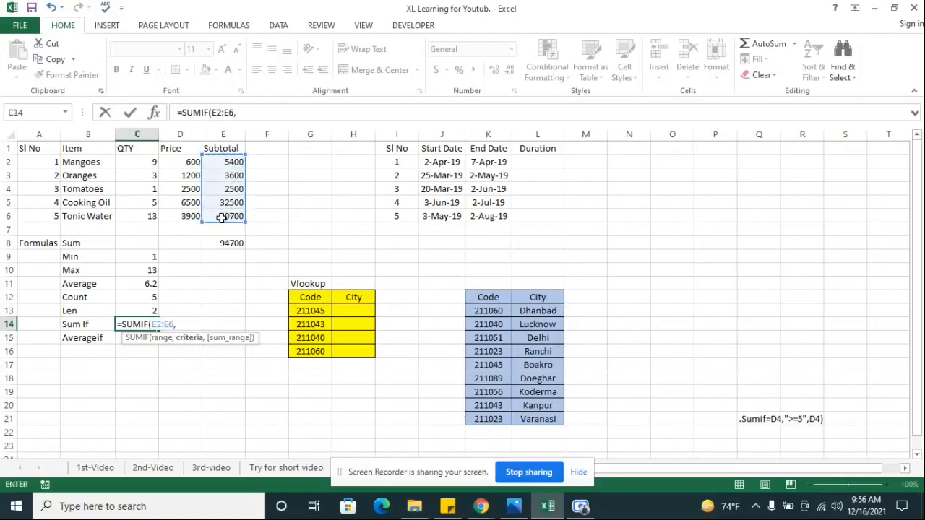
Step: Complete the SUMIF formula in C14 with the criterion ">=3600" and E2:E6 as the sum range
type("\">")
type("360")
key("BackSpace")
key("BackSpace")
key("BackSpace")
type("=3600\",")
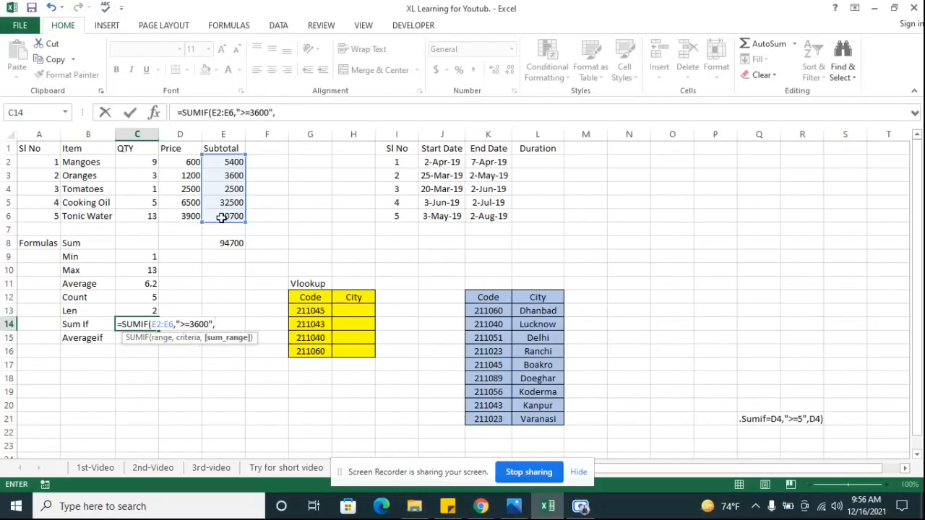
left_click_drag(211, 160, 215, 219)
key("Return")
key("Up")
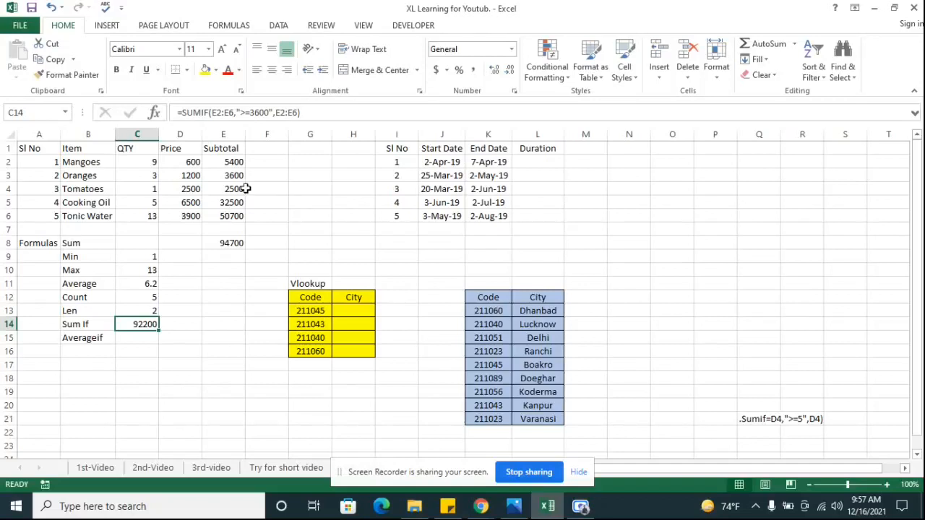
key("F2")
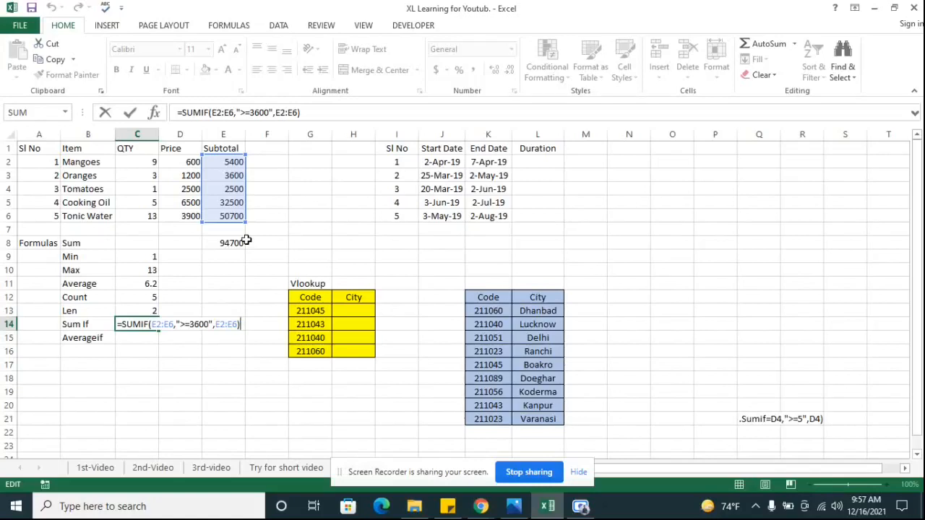
key("Return")
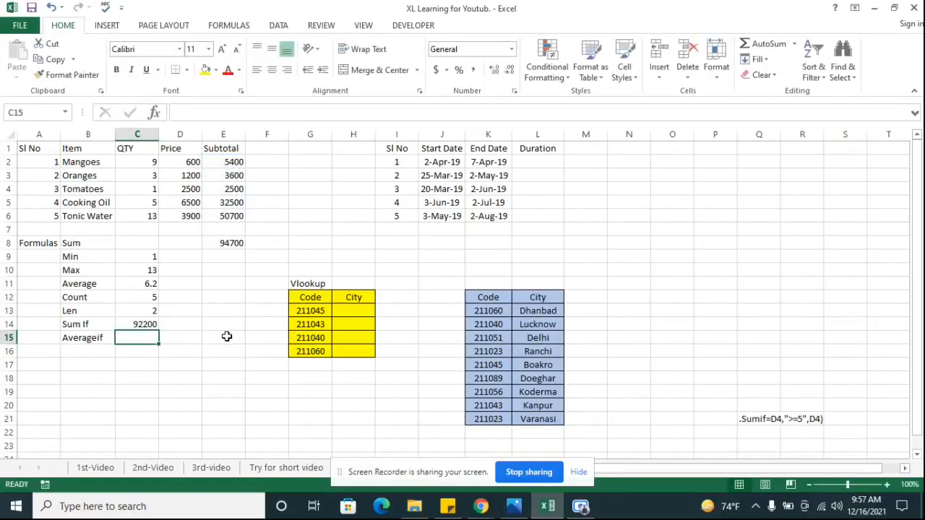
Step: Average the prices in C15 on the Averageif row using AVERAGEIF on D2:D6 with the criterion ">=600"
type("=ave")
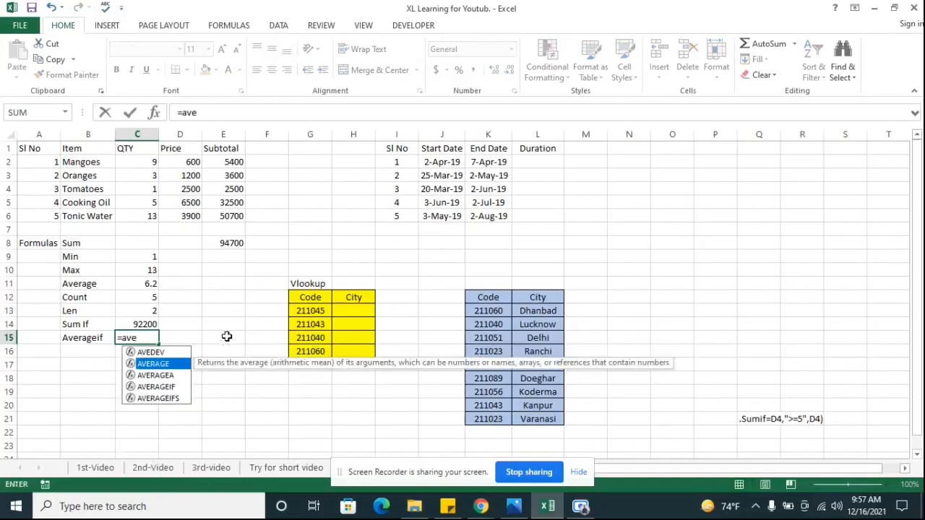
key("Tab")
key("BackSpace")
type("If")
key("Tab")
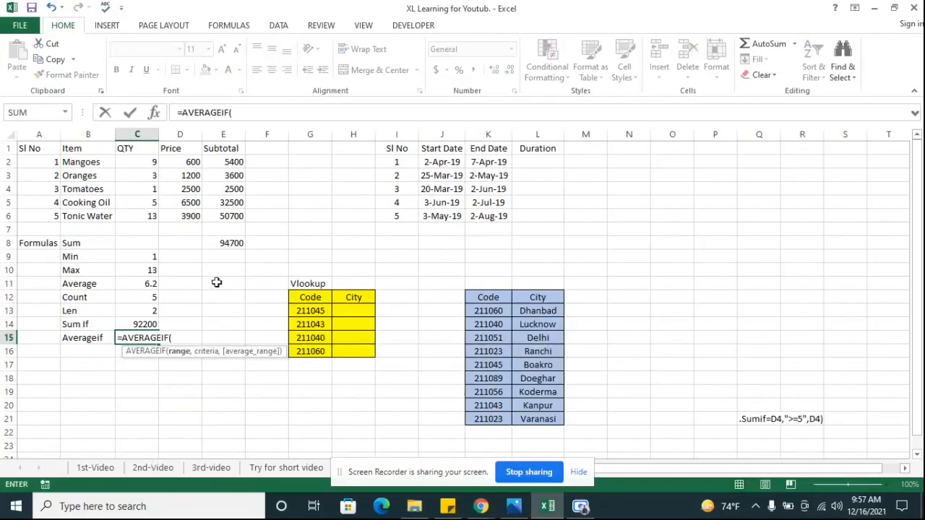
left_click_drag(185, 163, 188, 217)
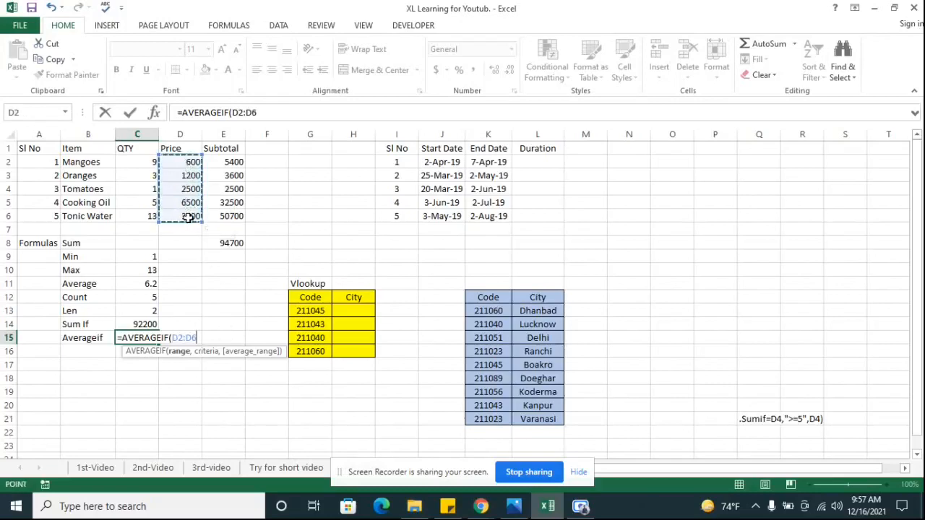
type(",\"")
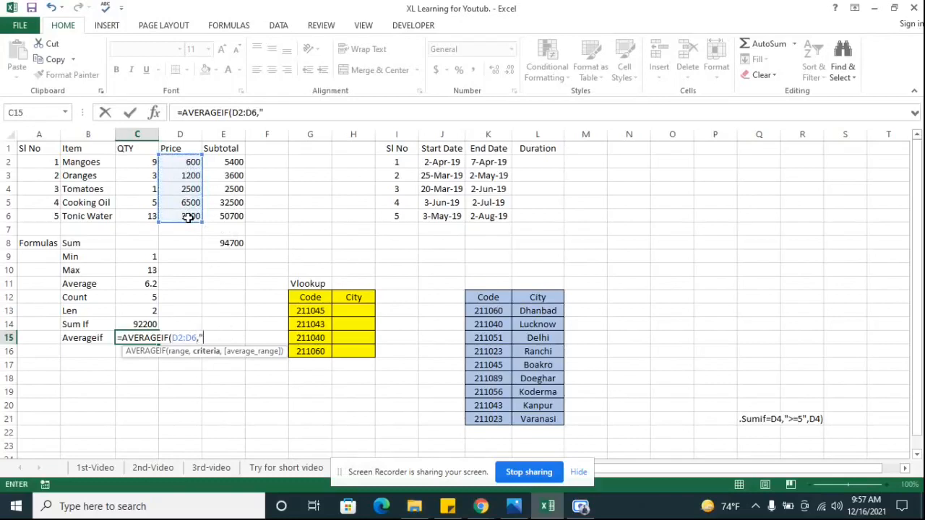
type(">=600")
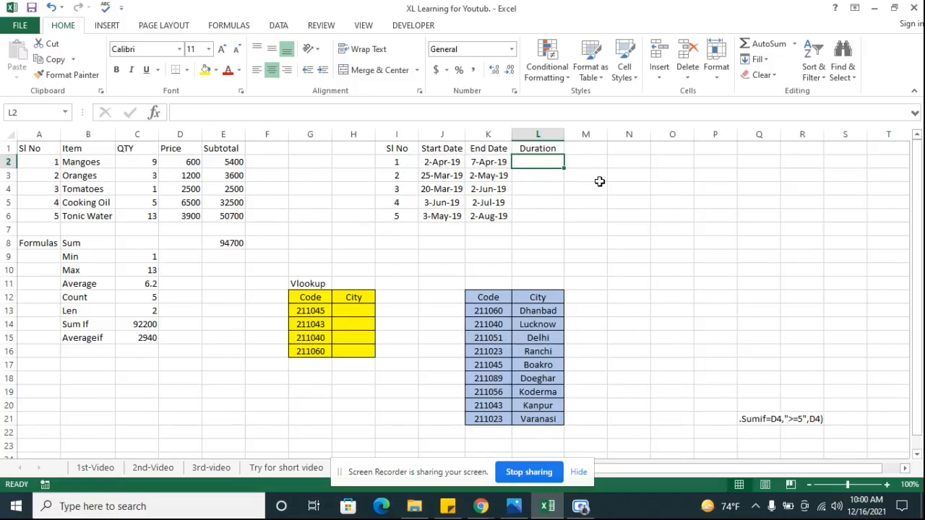
Step: Calculate the days between the first record's start and end dates in L2 under Duration with =DAYS(K2,J2)
left_click(452, 159)
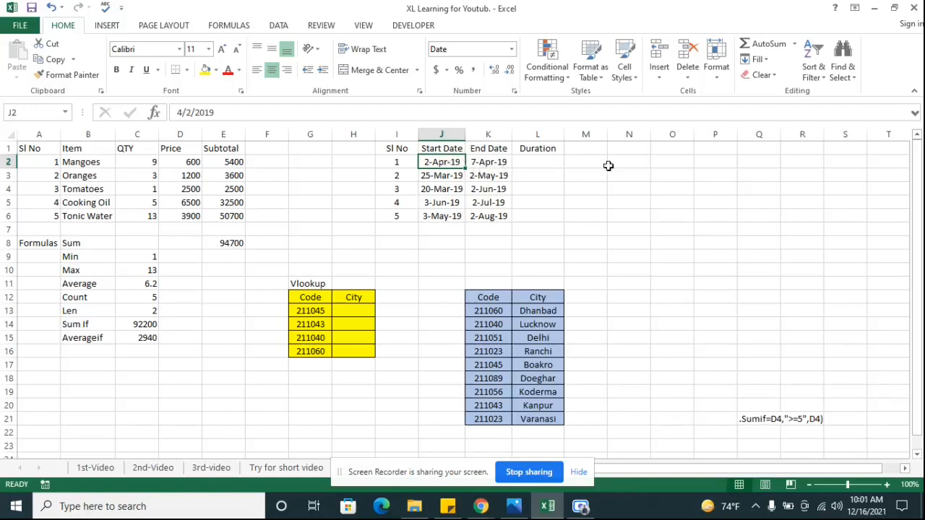
left_click(481, 157)
left_click(546, 161)
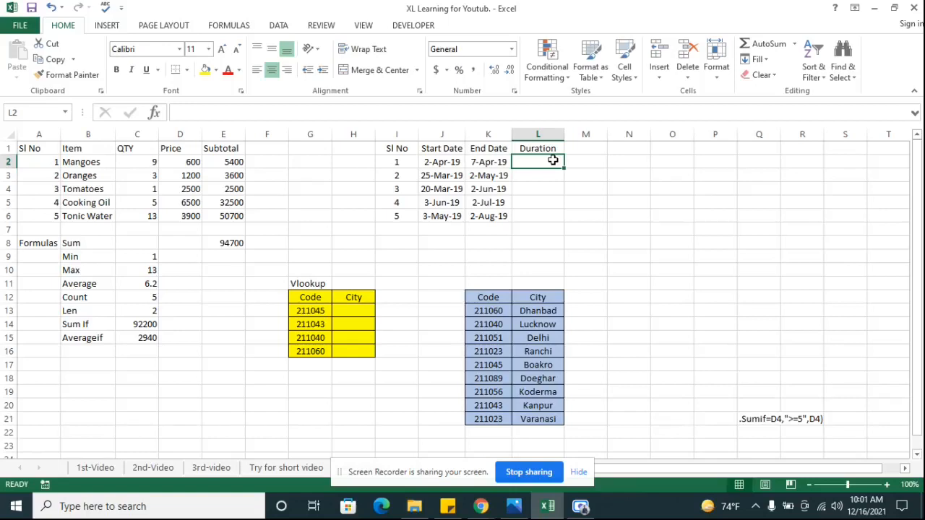
type("=")
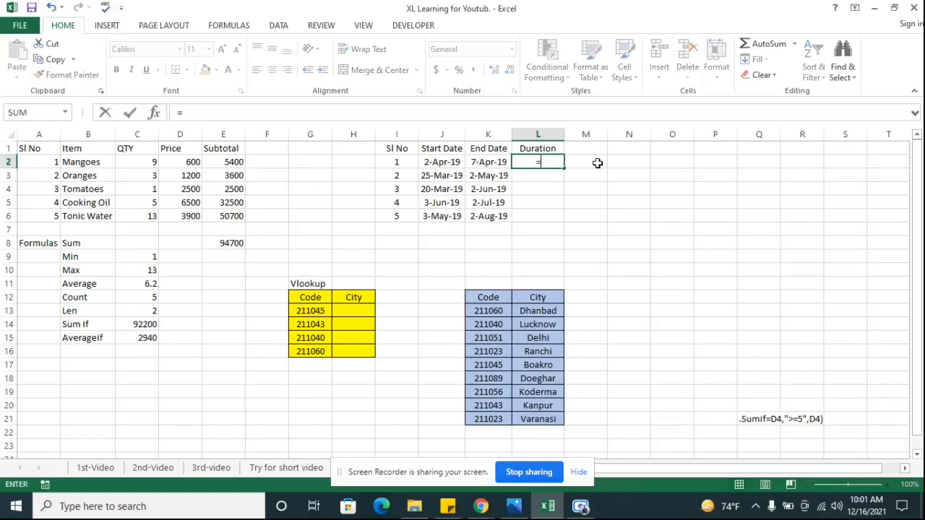
type("days")
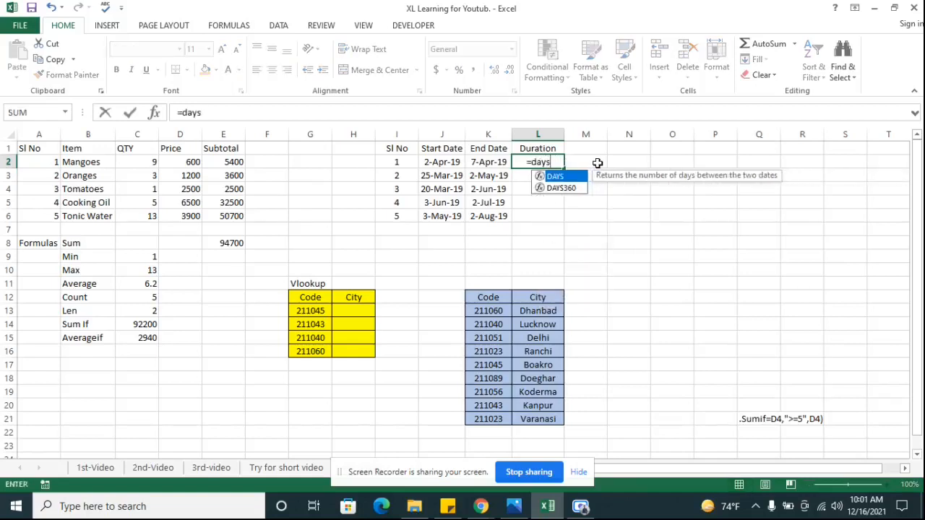
key("Tab")
key("Left")
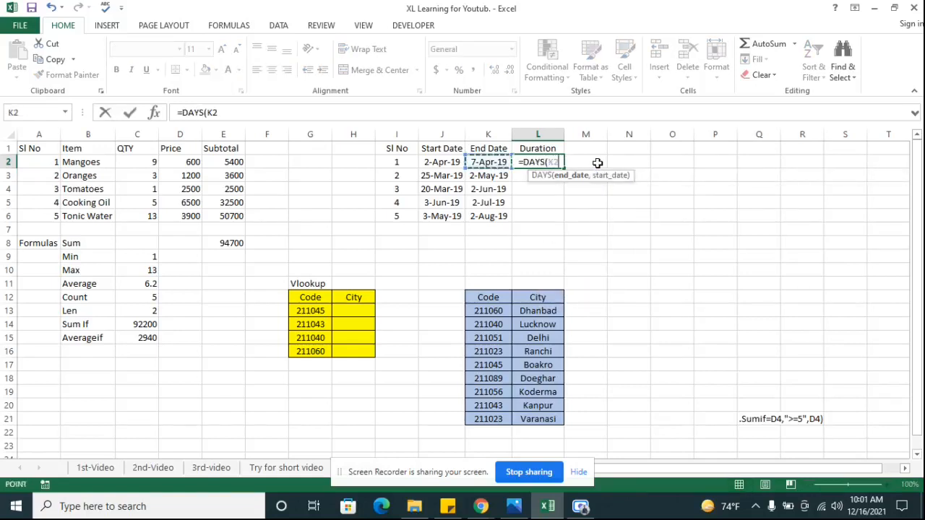
type(",")
key("Left")
key("Left")
key("Return")
Step: Fill the DAYS formula from L2 down through L6 to cover the remaining date records
key("Up")
key("shift+Down")
key("shift+Down")
key("shift+Down")
key("shift+Down")
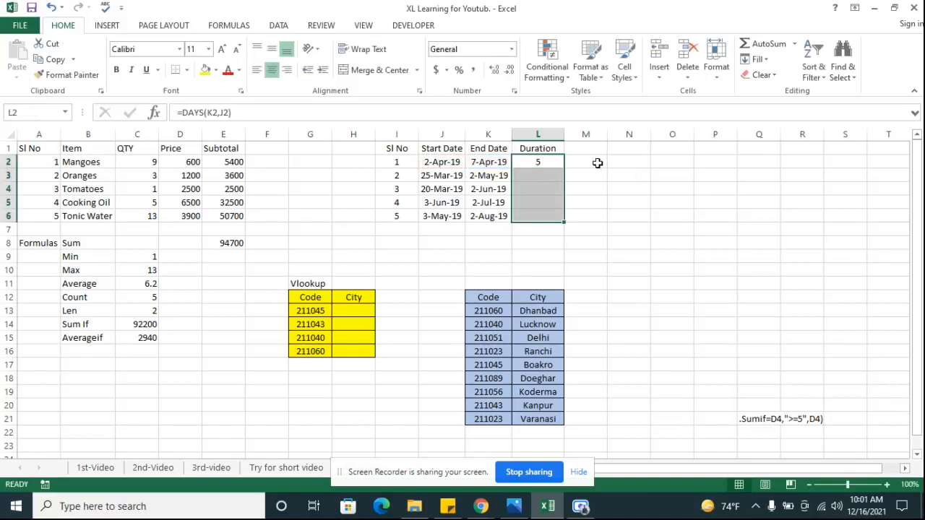
key("ctrl+d")
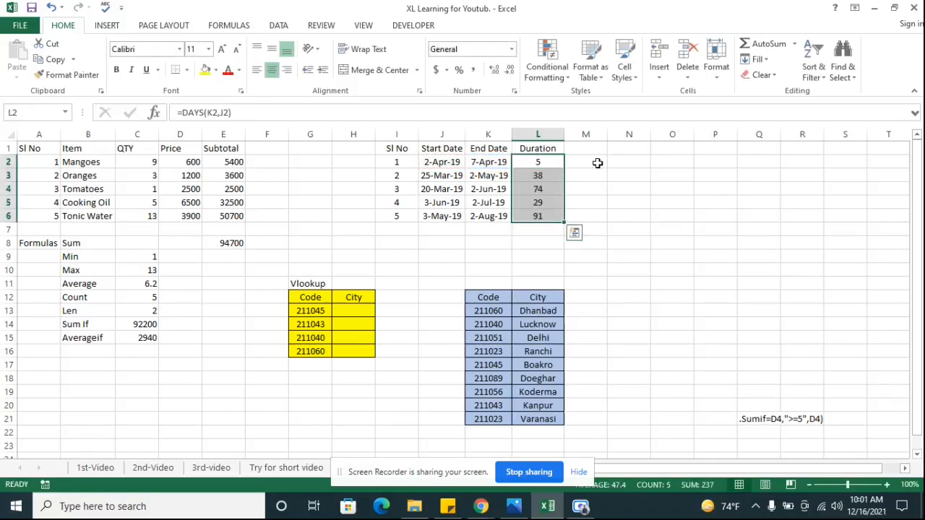
Step: Compare the start dates, end dates and durations of the first two records, ending on L3
key("Left")
key("Left")
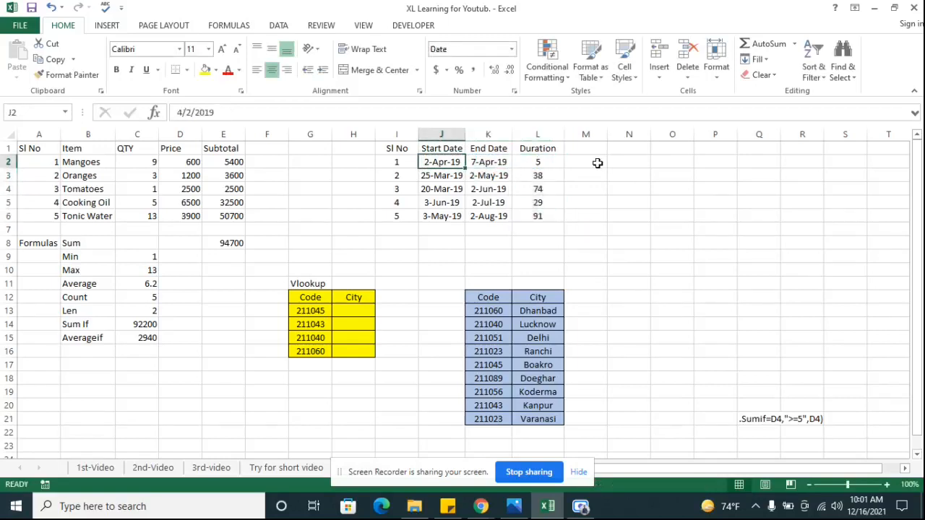
key("Right")
key("Right")
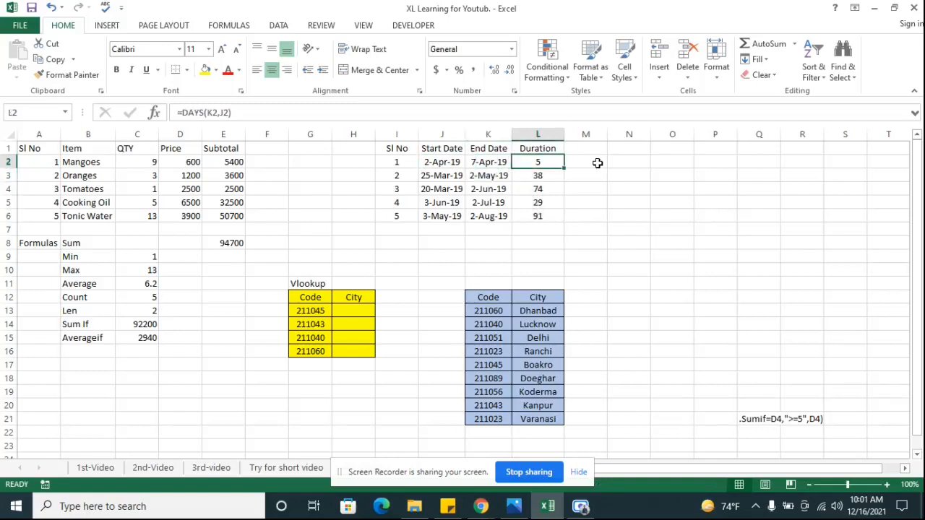
key("Down")
key("Left")
key("Left")
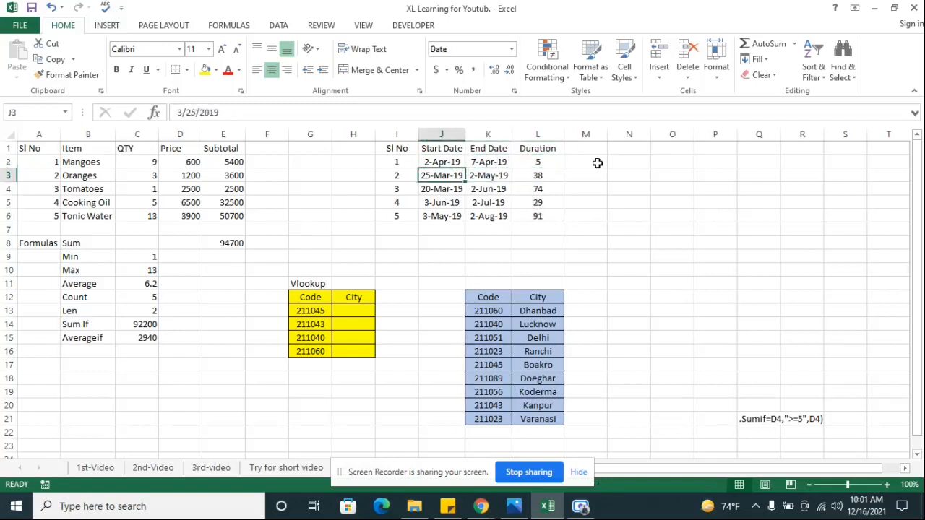
key("Right")
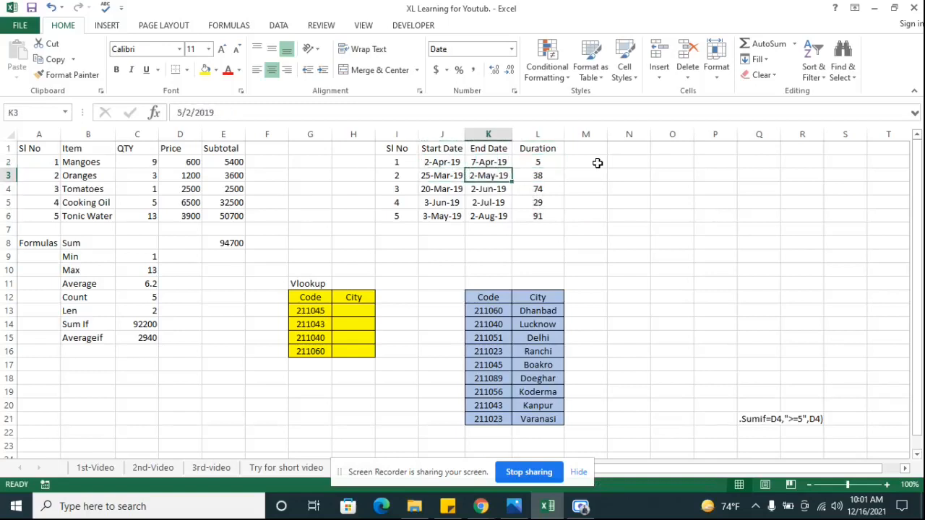
key("Right")
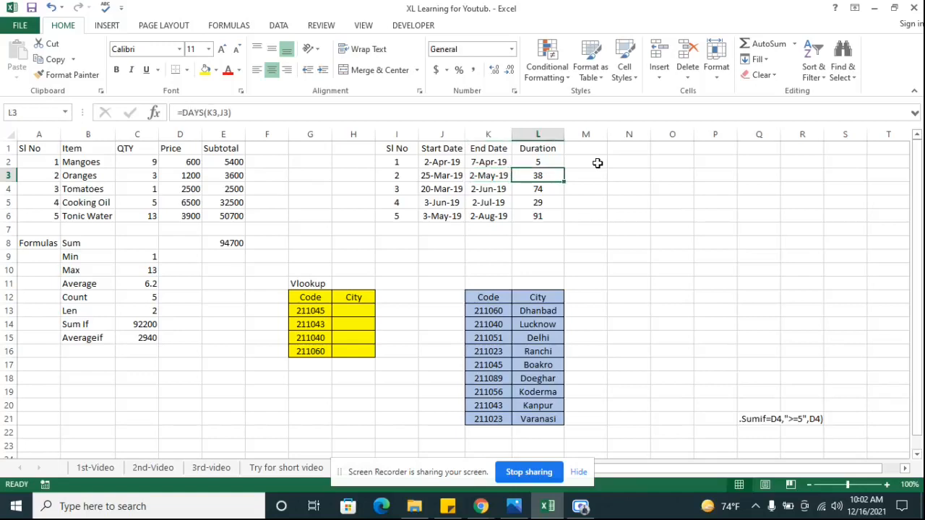
Step: Compare the third record's start date, end date and duration in row 4
key("Down")
key("Left")
key("Left")
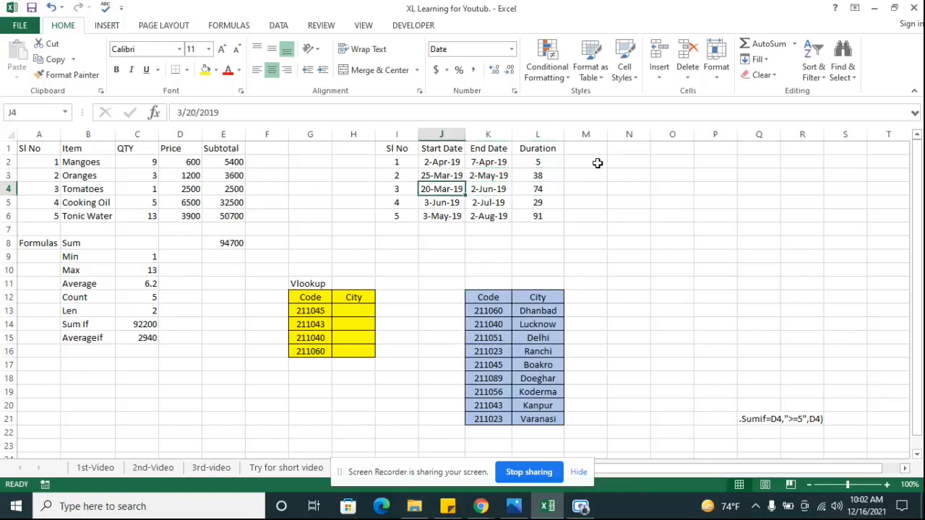
key("Right")
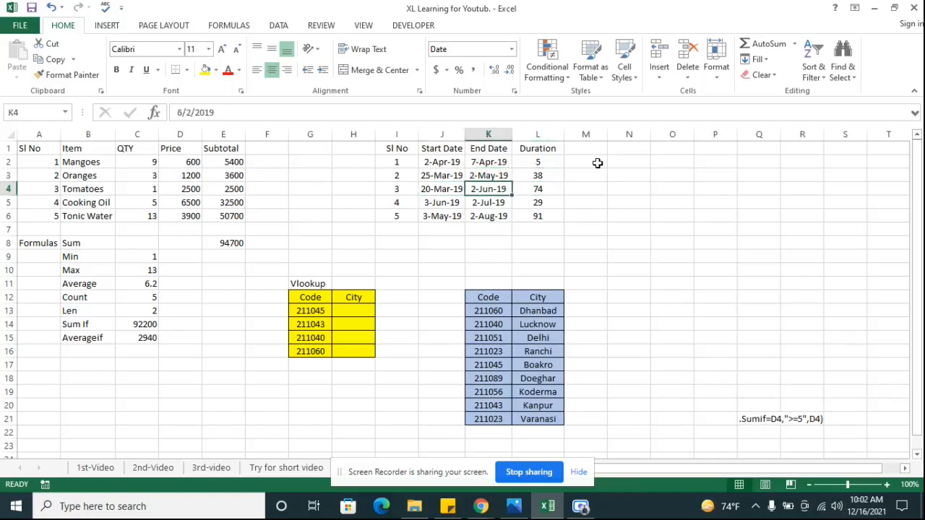
key("Right")
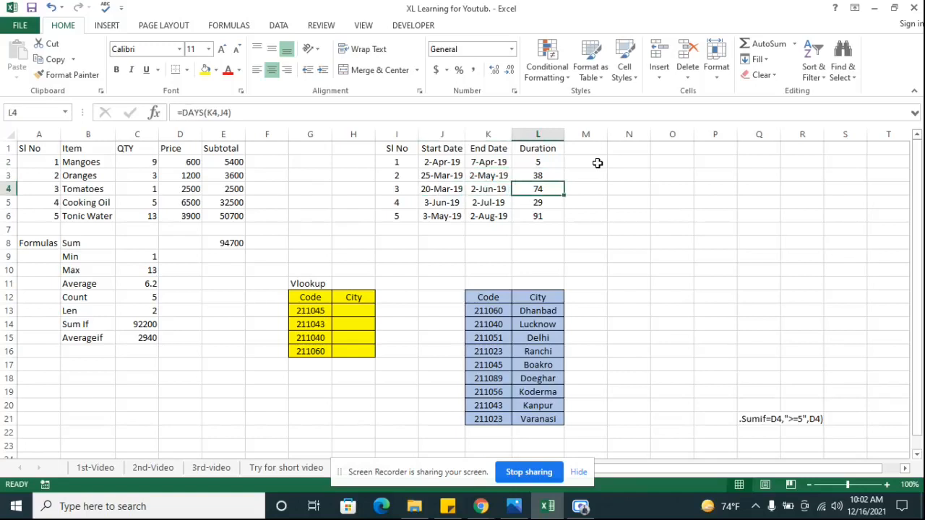
Step: Examine the yellow Vlookup table, covering the City cells H13:H16 and the codes beside them
key("Down")
key("Down")
key("Down")
key("Down")
key("Left")
key("Left")
key("Left")
key("Left")
key("Down")
key("Down")
key("Down")
key("Down")
key("Down")
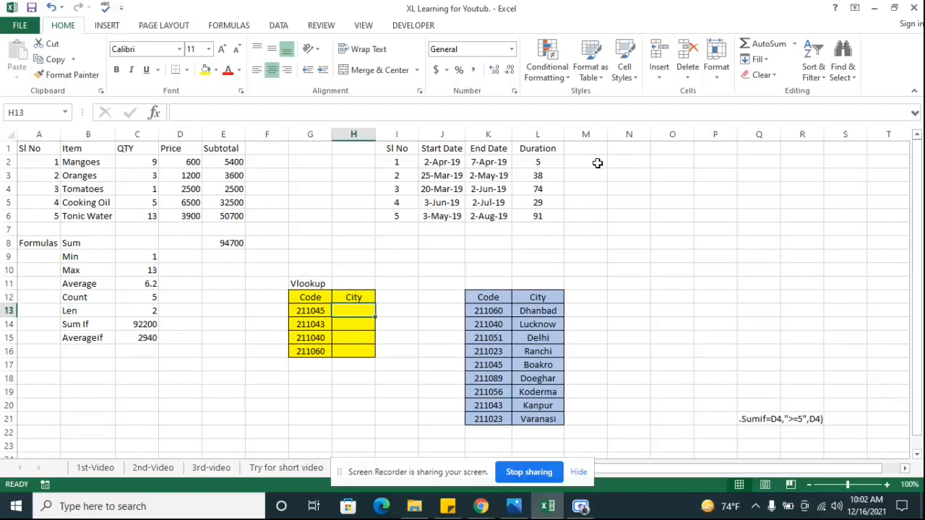
key("shift+Down")
key("shift+Down")
key("shift+Down")
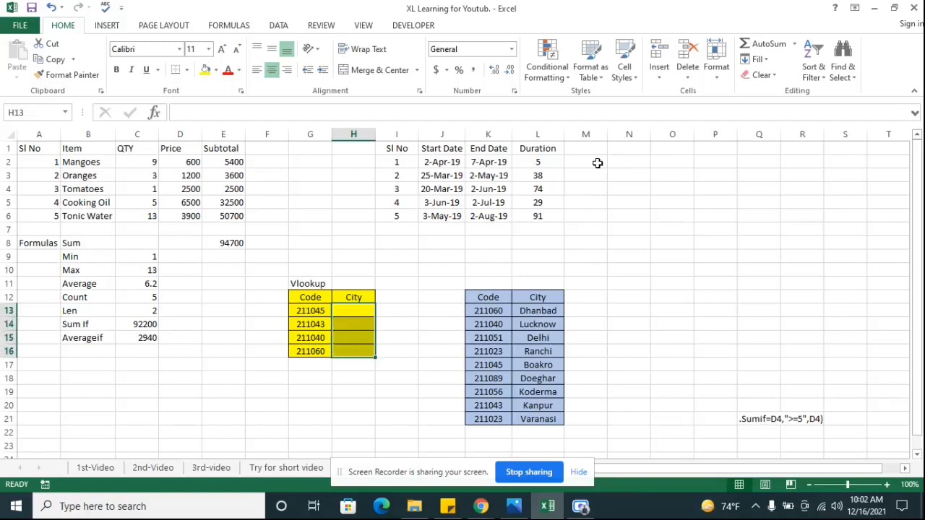
key("Left")
key("Up")
key("Down")
key("Down")
key("Down")
key("Right")
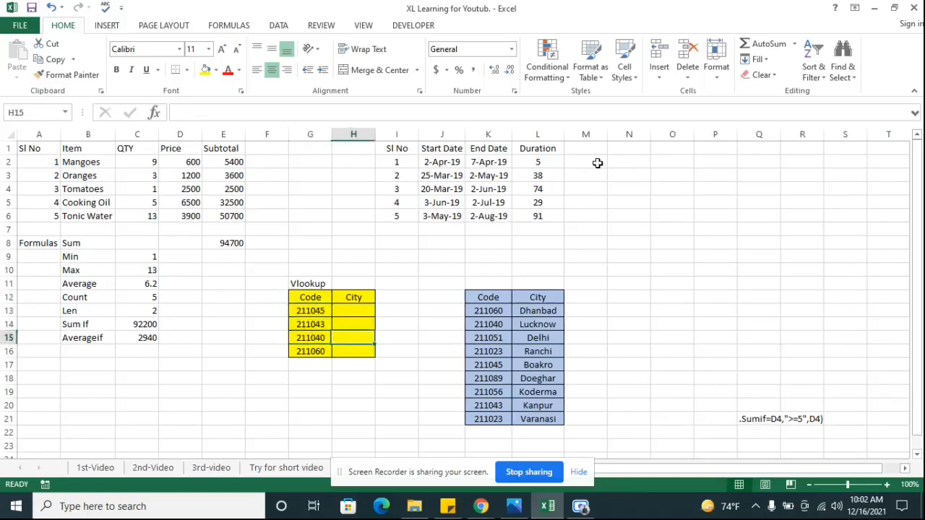
Step: Review the codes in K13:K21 of the blue reference table, ending back on H13
key("Right")
key("Right")
key("Right")
key("Up")
key("Up")
key("shift+Down")
key("shift+Down")
key("shift+Down")
key("shift+Down")
key("shift+Down")
key("shift+Down")
key("shift+Down")
key("shift+Down")
key("shift+Up")
key("shift+Up")
key("shift+Up")
key("shift+Up")
key("shift+Up")
key("shift+Up")
key("shift+Up")
key("shift+Up")
key("Left")
key("Left")
key("Left")
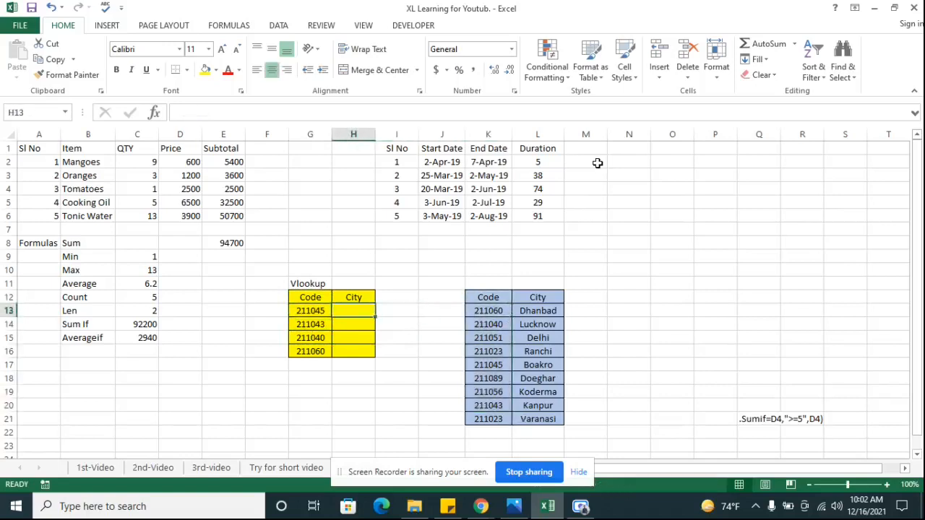
Step: Look through the blue table's City column from L13 to L17, ending on the yellow table's City header
key("Right")
key("Right")
key("Right")
key("Right")
key("Down")
key("Down")
key("Down")
key("Down")
key("Up")
key("Up")
key("Up")
key("Up")
key("Up")
key("Left")
key("Left")
key("Left")
key("Left")
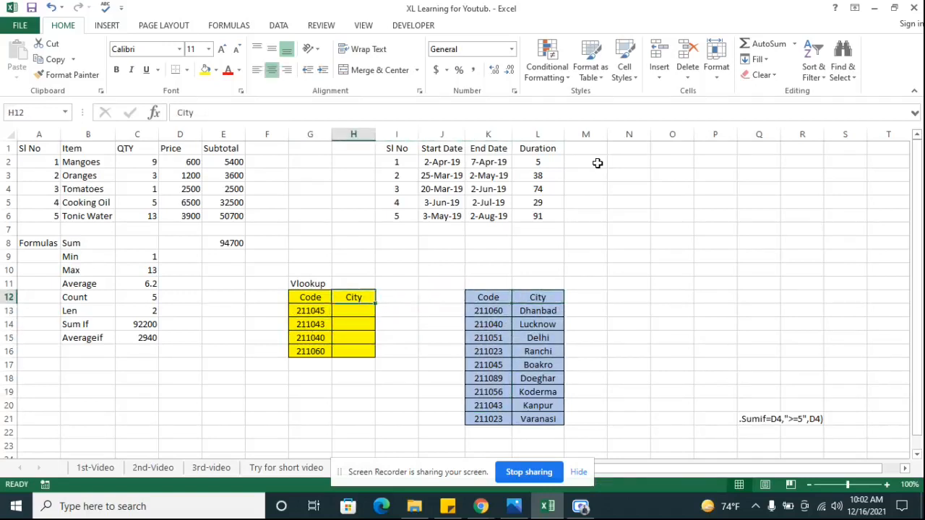
Step: Begin a VLOOKUP formula in H13 of the yellow table's City column, with G13:G16 as the lookup value
key("Down")
key("shift+Down")
key("shift+Down")
key("shift+Down")
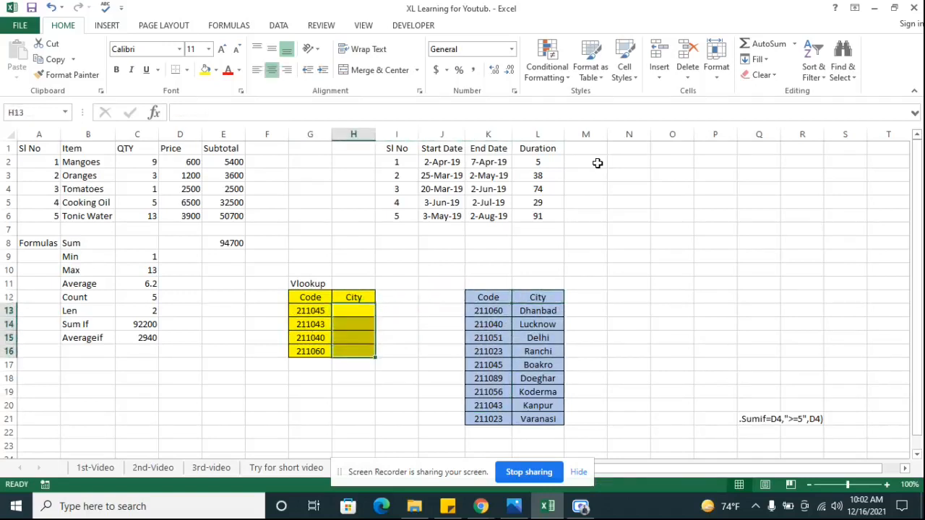
type("=")
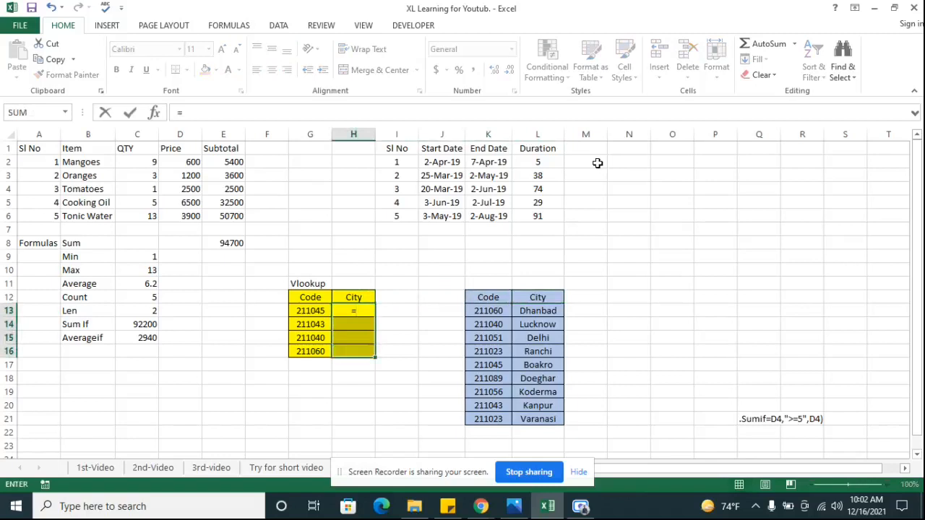
type("vl")
key("Tab")
key("Left")
key("shift+Down")
key("shift+Down")
key("shift+Down")
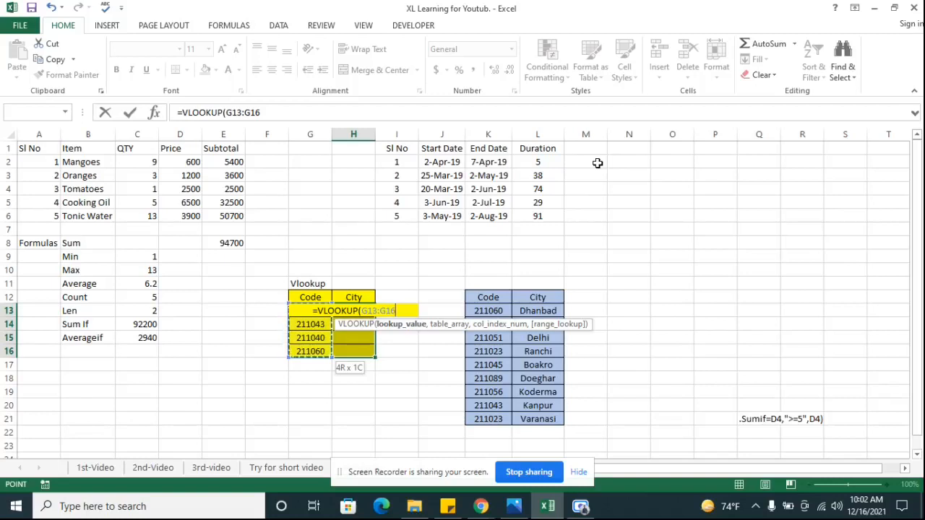
type(",")
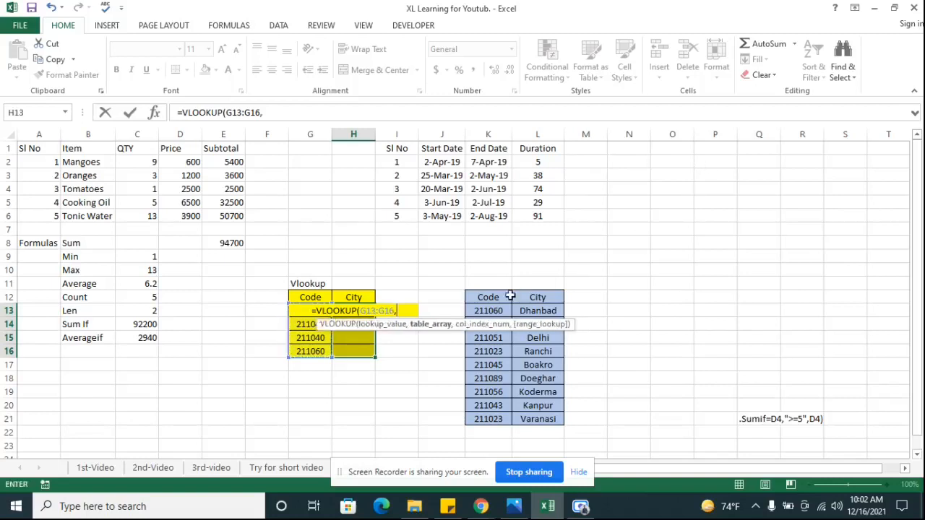
Step: Complete the H13 VLOOKUP with table array K12:L21, column index 2 and range lookup 0
left_click(493, 298)
key("ctrl+shift+Right")
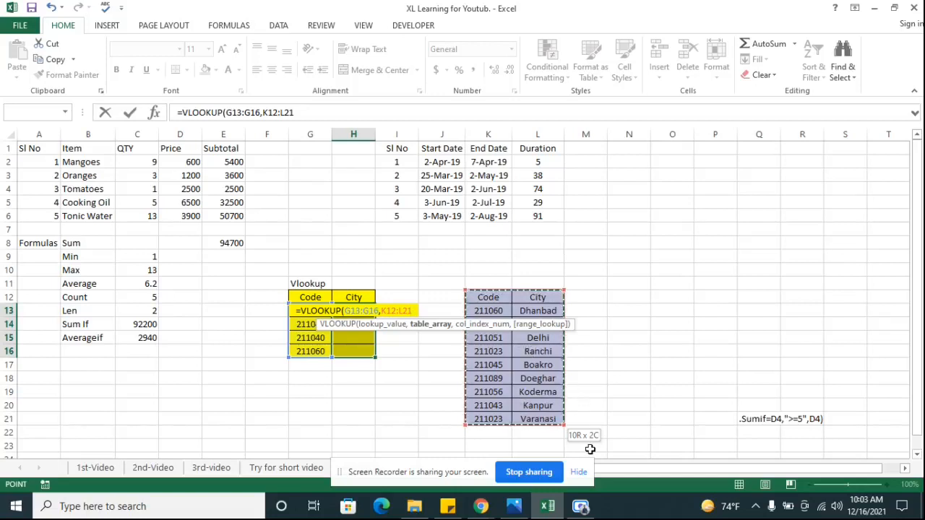
type(",2,0)")
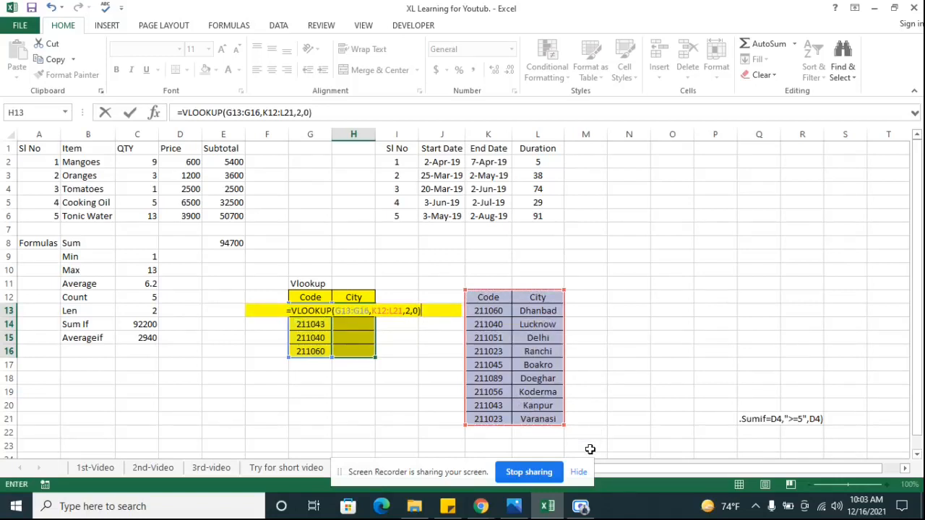
key("Return")
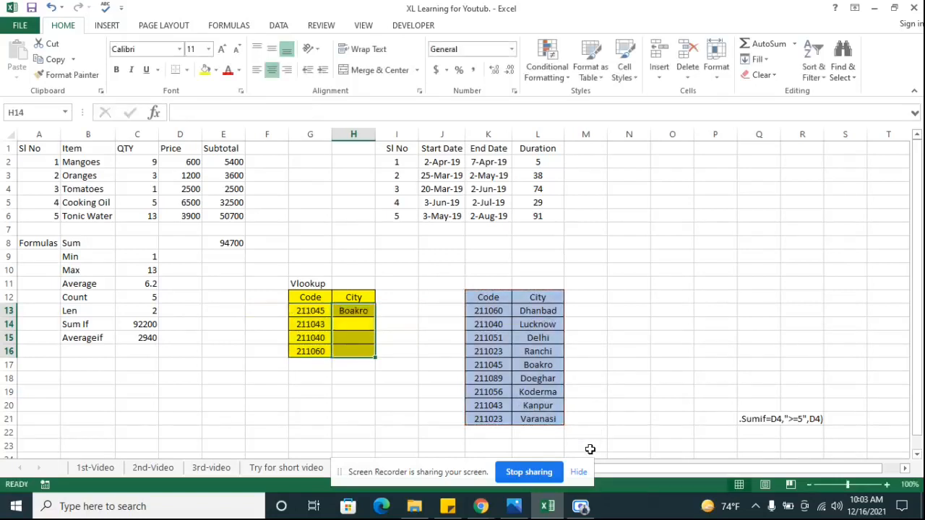
Step: Copy the VLOOKUP formula from H13 into H14 for the second code
key("Up")
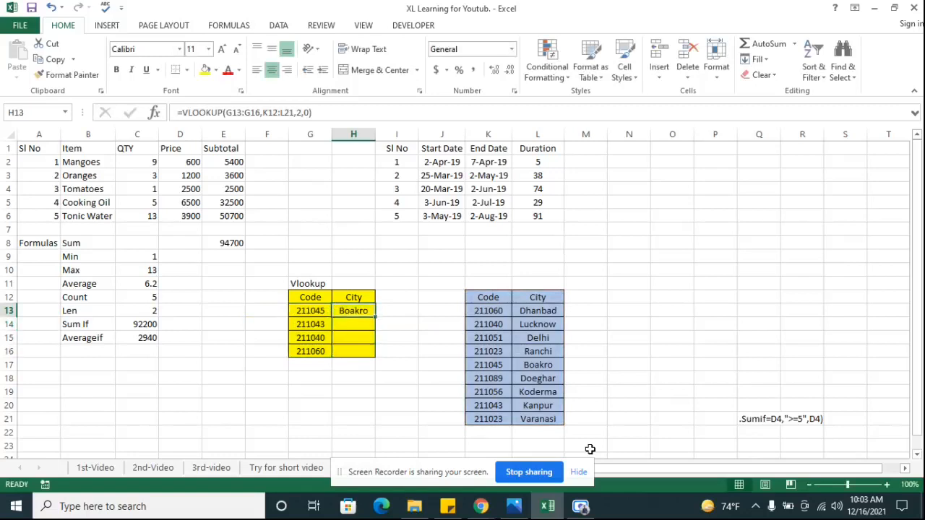
key("ctrl+c")
key("Down")
key("ctrl+v")
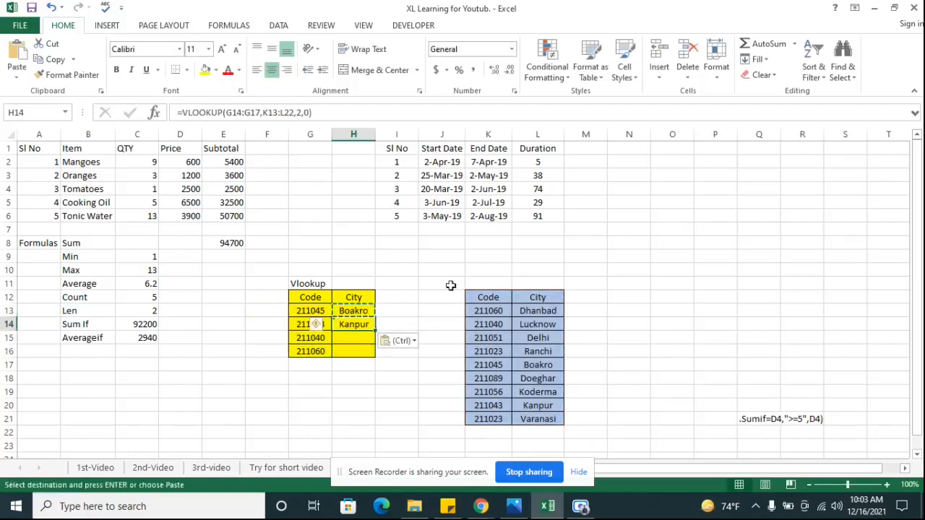
Step: Check the first code in G13 against the city and VLOOKUP formula in H13
left_click(422, 270)
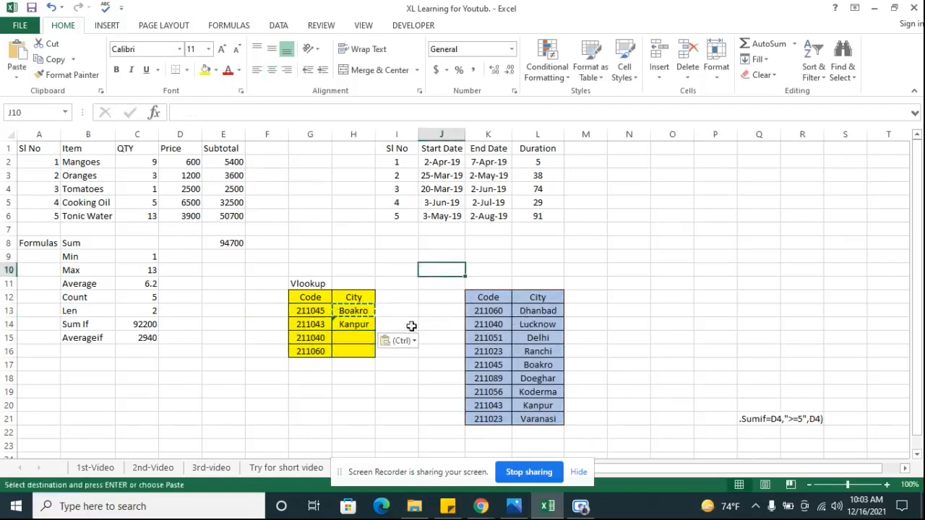
left_click(310, 316)
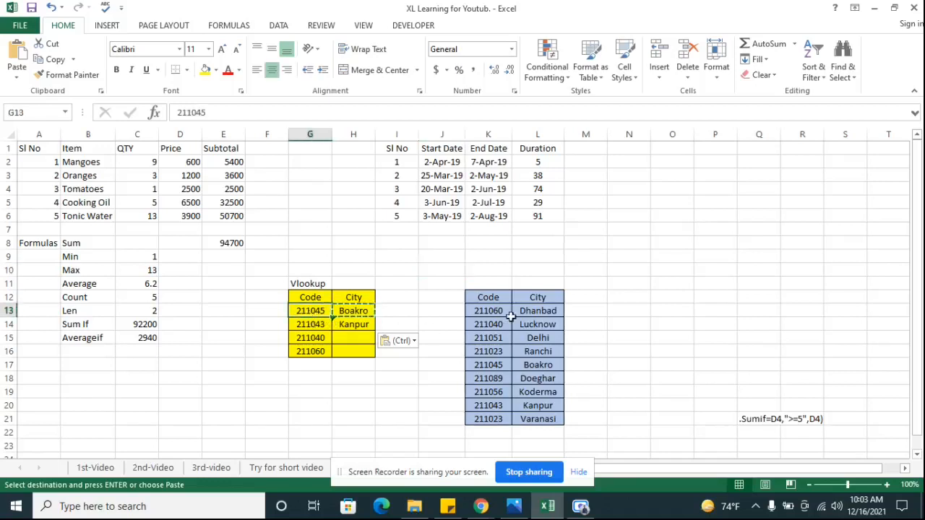
left_click(363, 311)
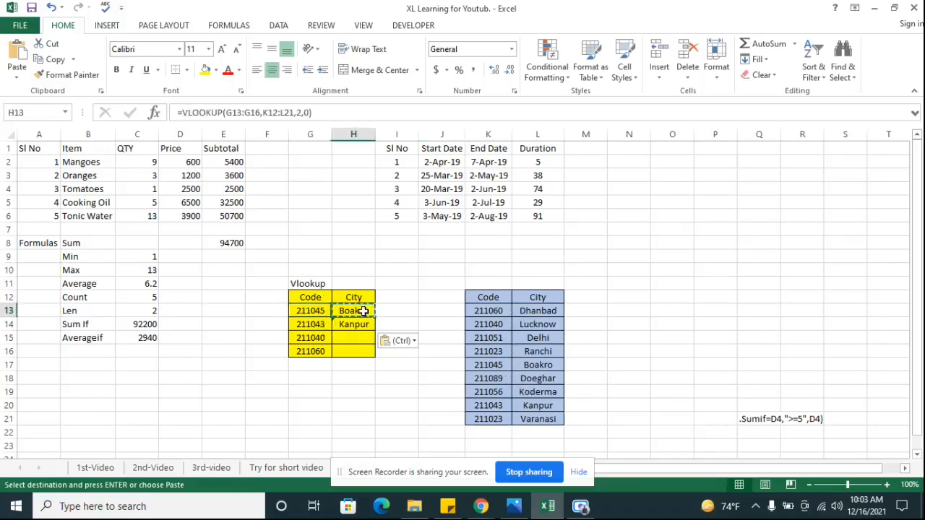